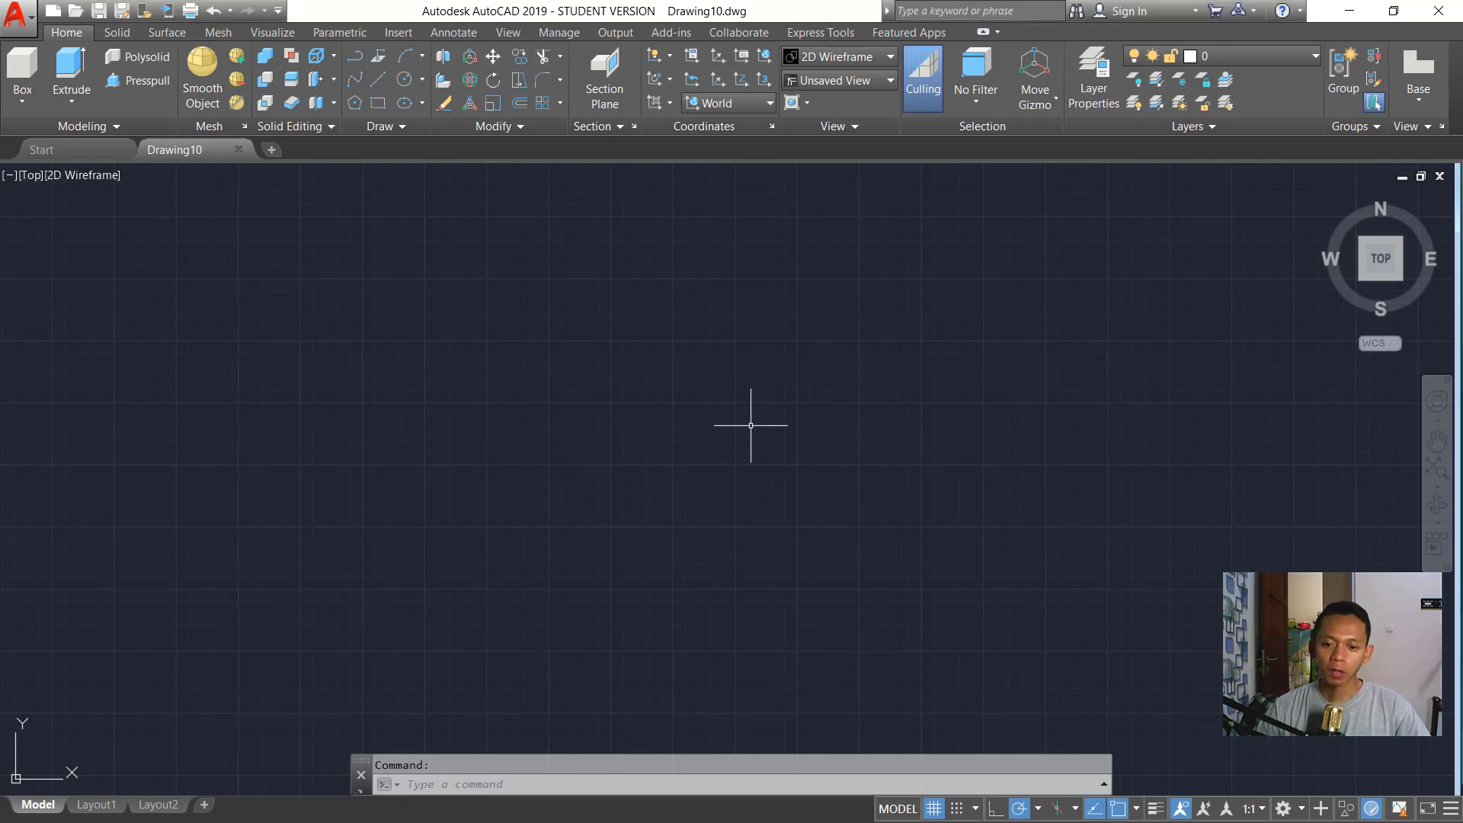
# - Draw a square in Drawing10 with the RECTANG command
pyautogui.write('re')
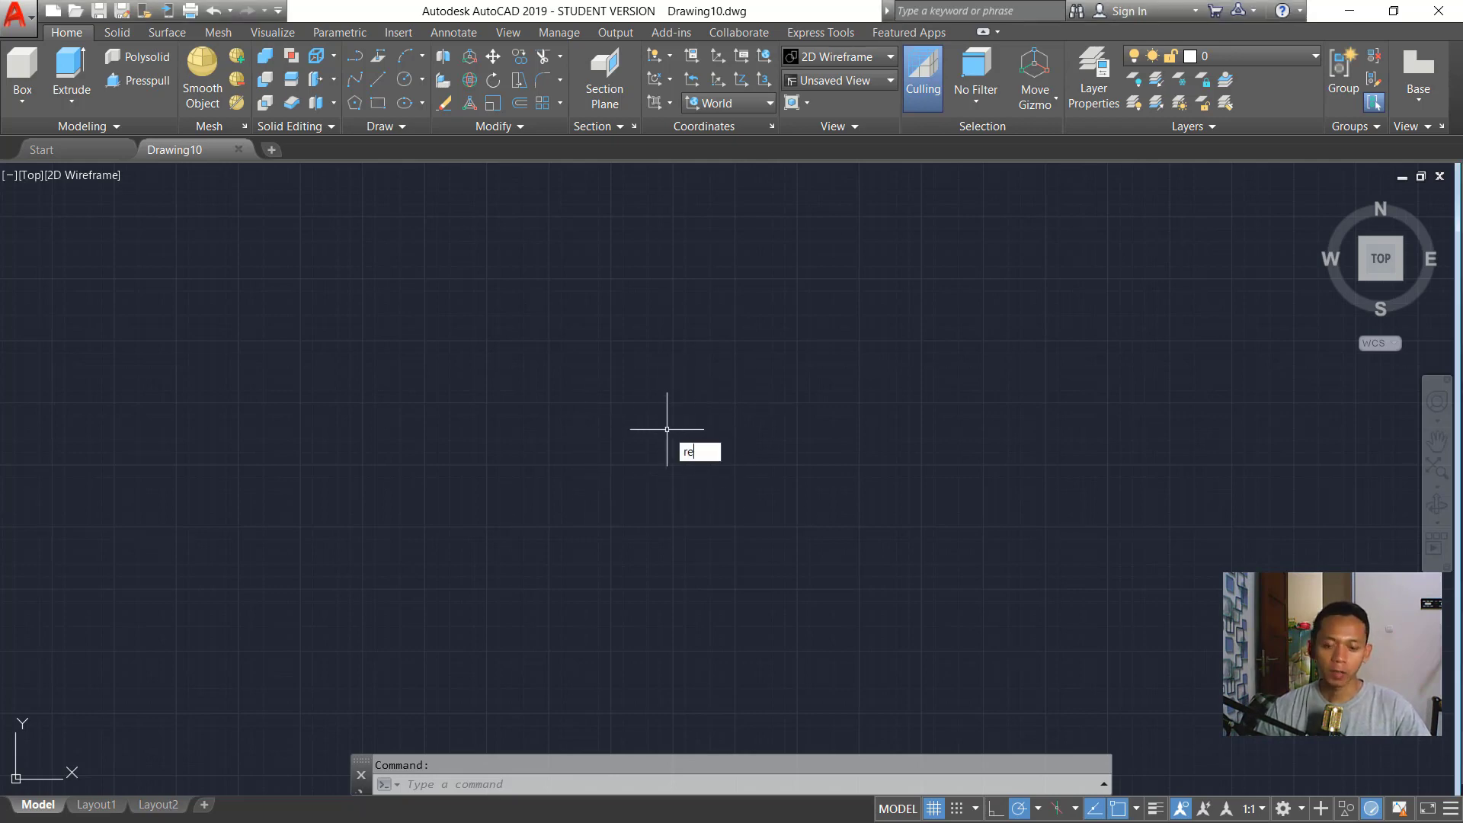
pyautogui.write('c')
pyautogui.press('Return')
pyautogui.click(580, 368)
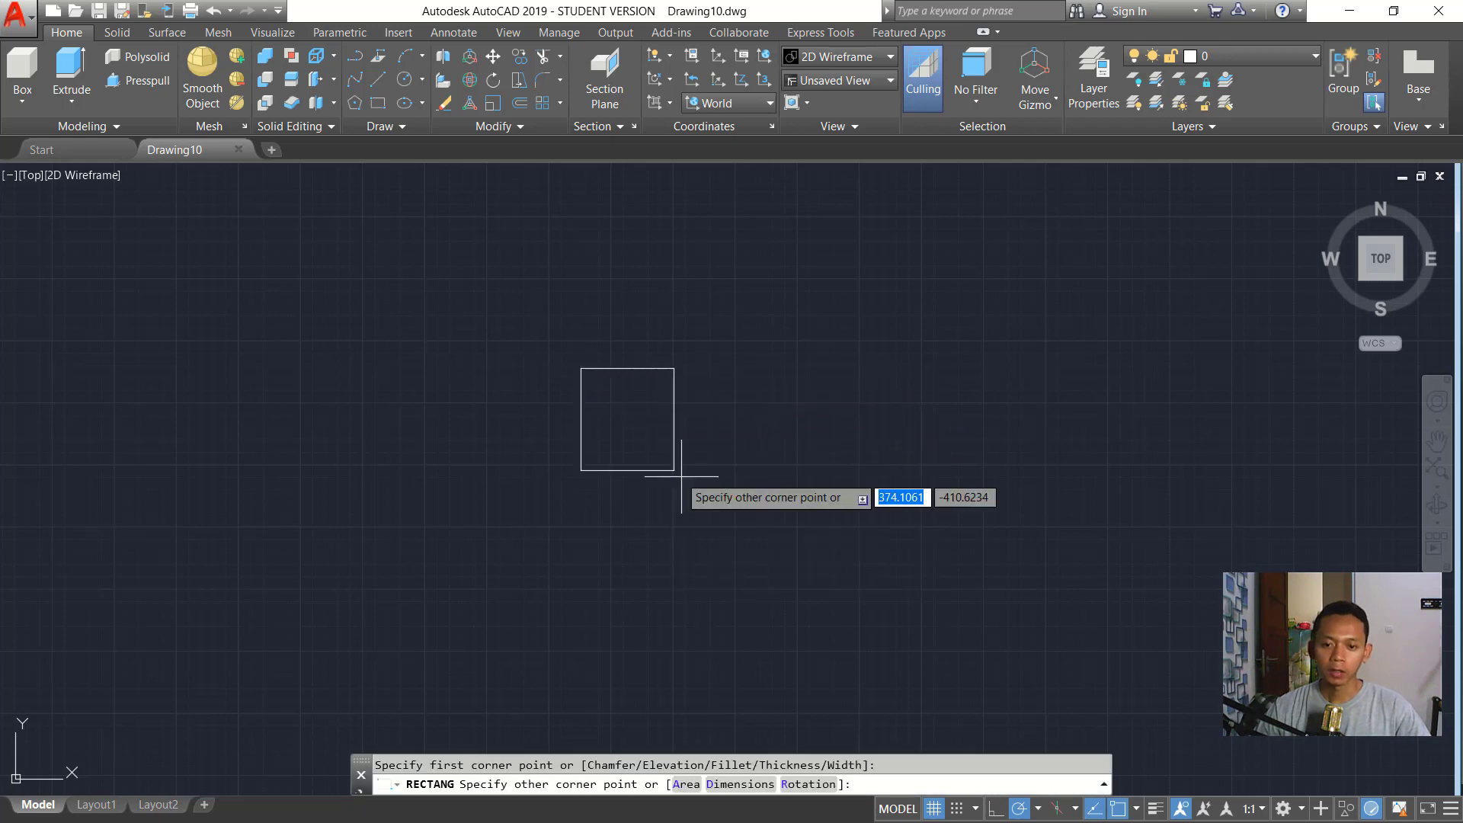
pyautogui.click(794, 571)
pyautogui.moveTo(726, 505); pyautogui.dragTo(739, 436, button='middle')
# - Draw a circle centred inside the square with the CIRCLE command
pyautogui.write('c')
pyautogui.press('Return')
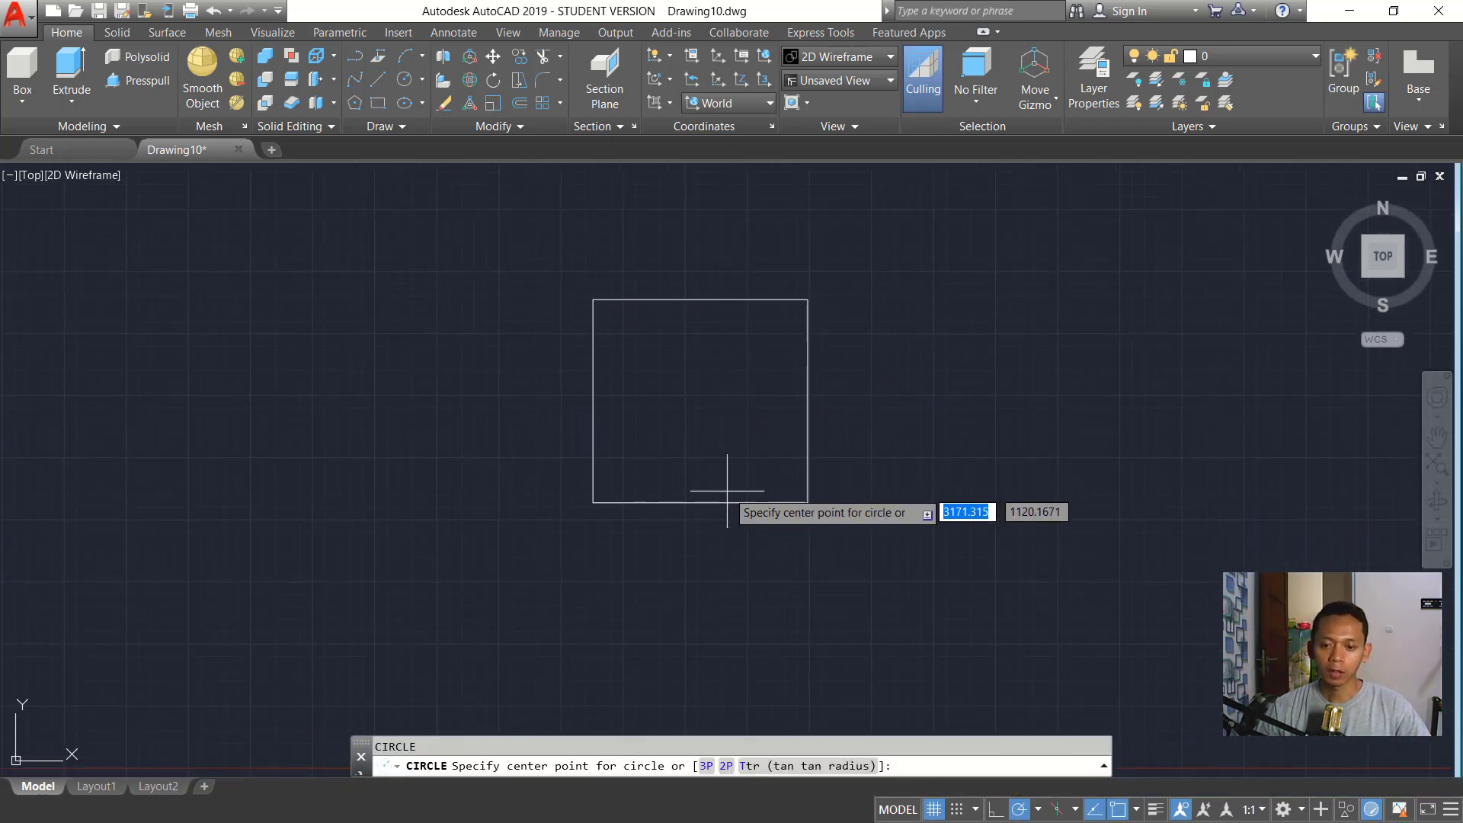
pyautogui.click(700, 400)
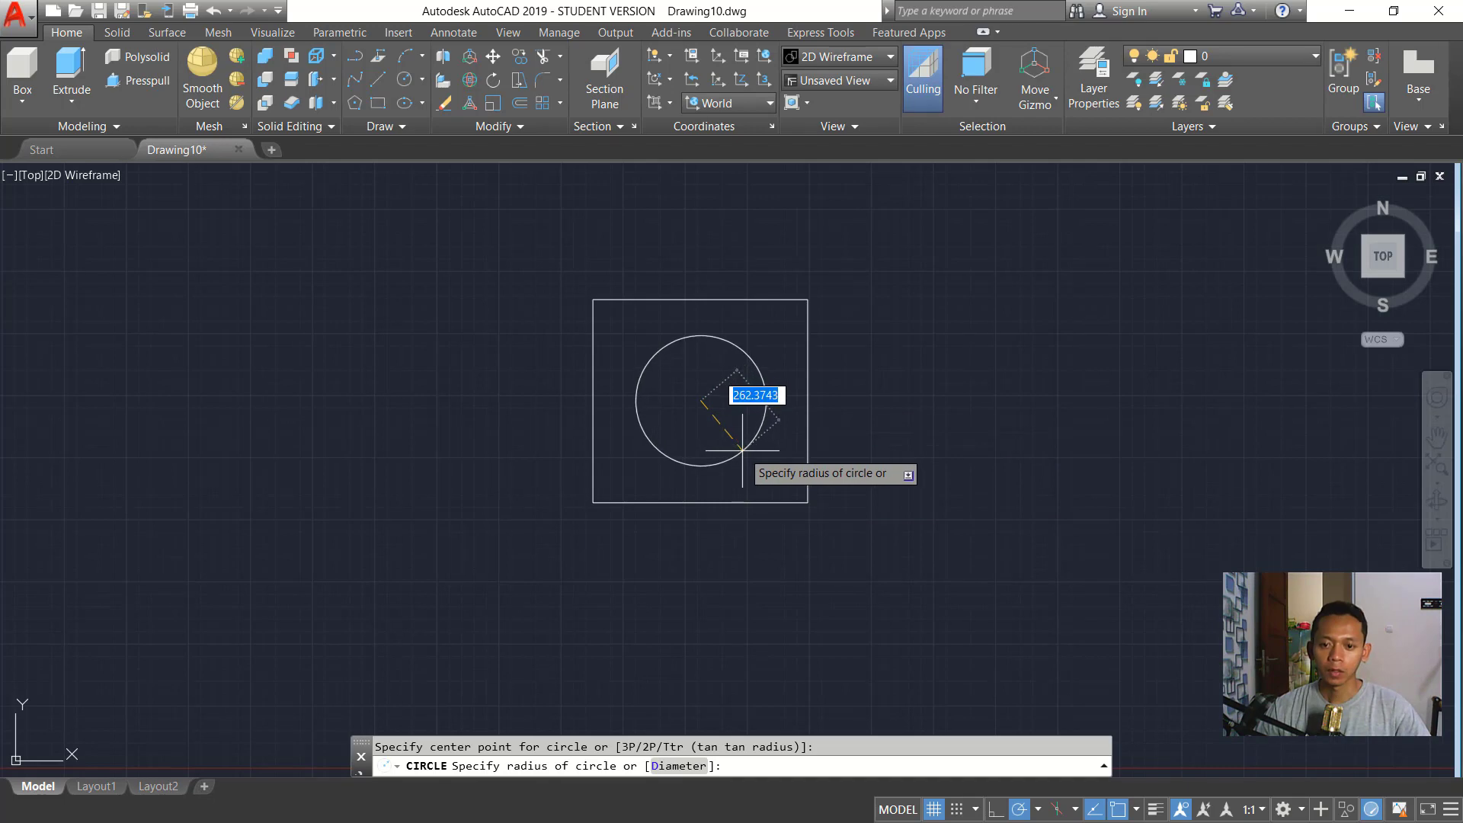
pyautogui.click(762, 419)
pyautogui.moveTo(793, 394); pyautogui.dragTo(791, 468, button='middle')
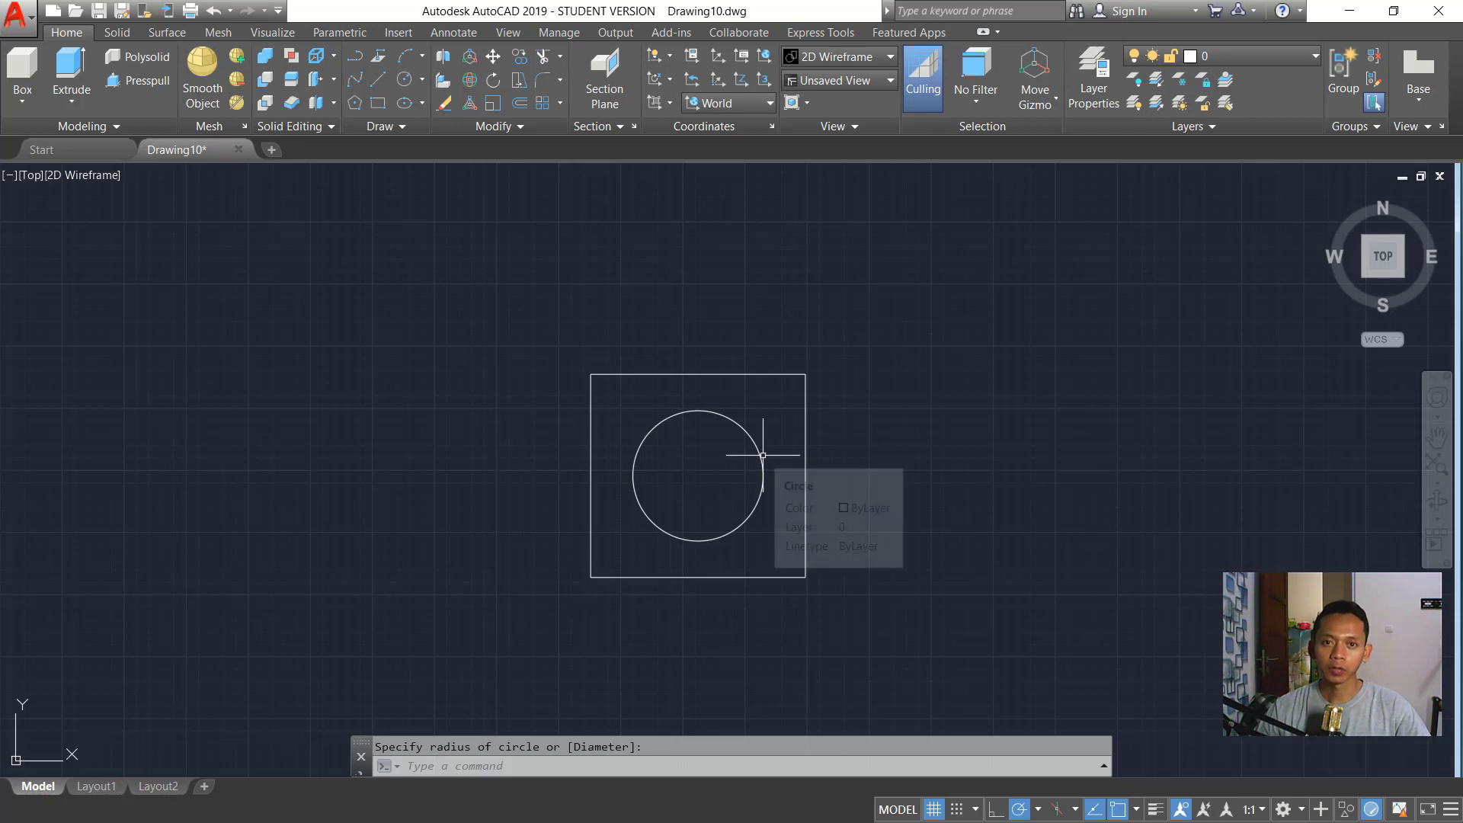
pyautogui.scroll(2, 720, 486)
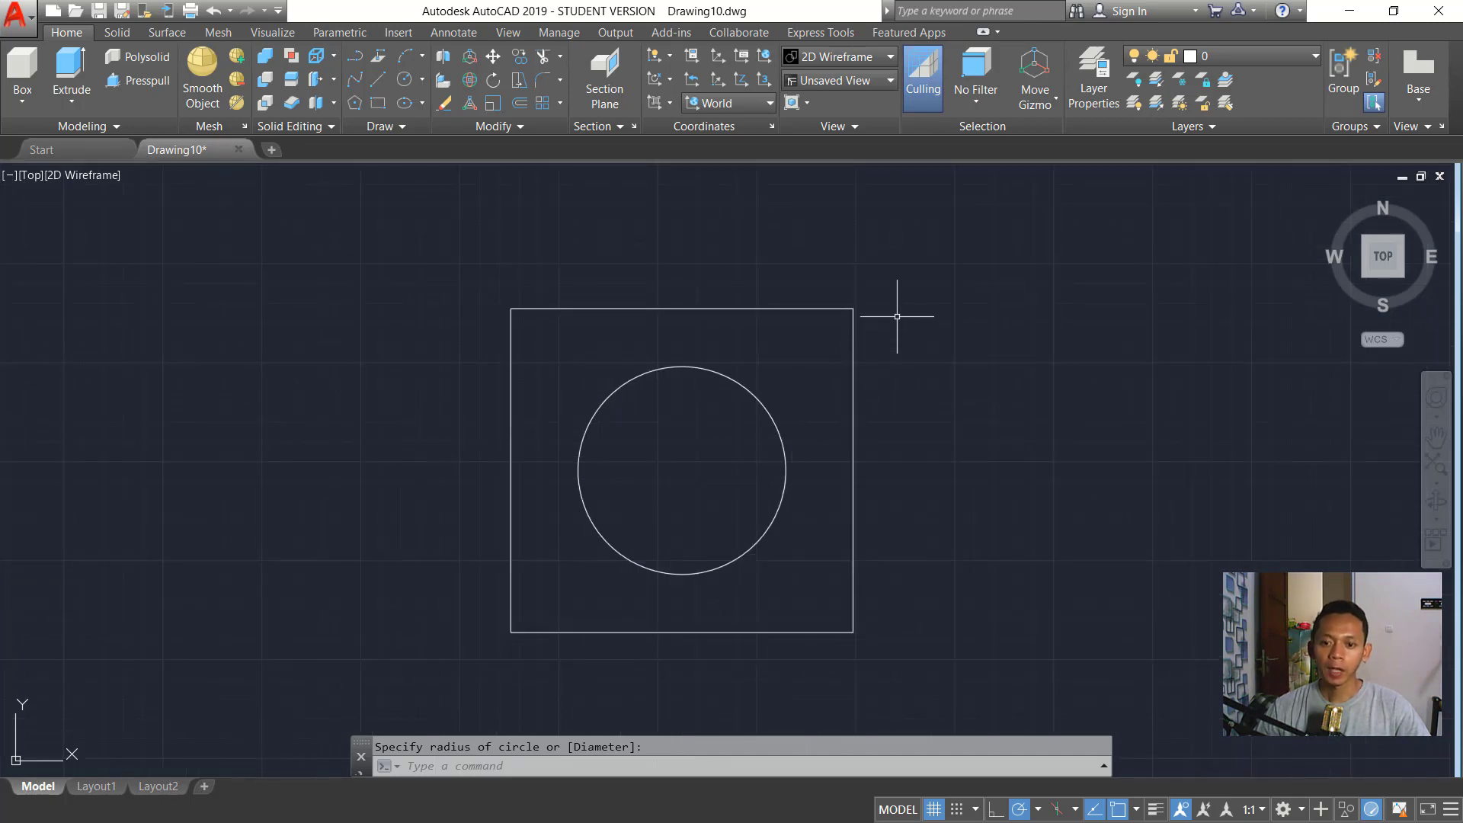
# - Window-select the square and circle, copy them to the clipboard, and close Drawing10
pyautogui.click(890, 294)
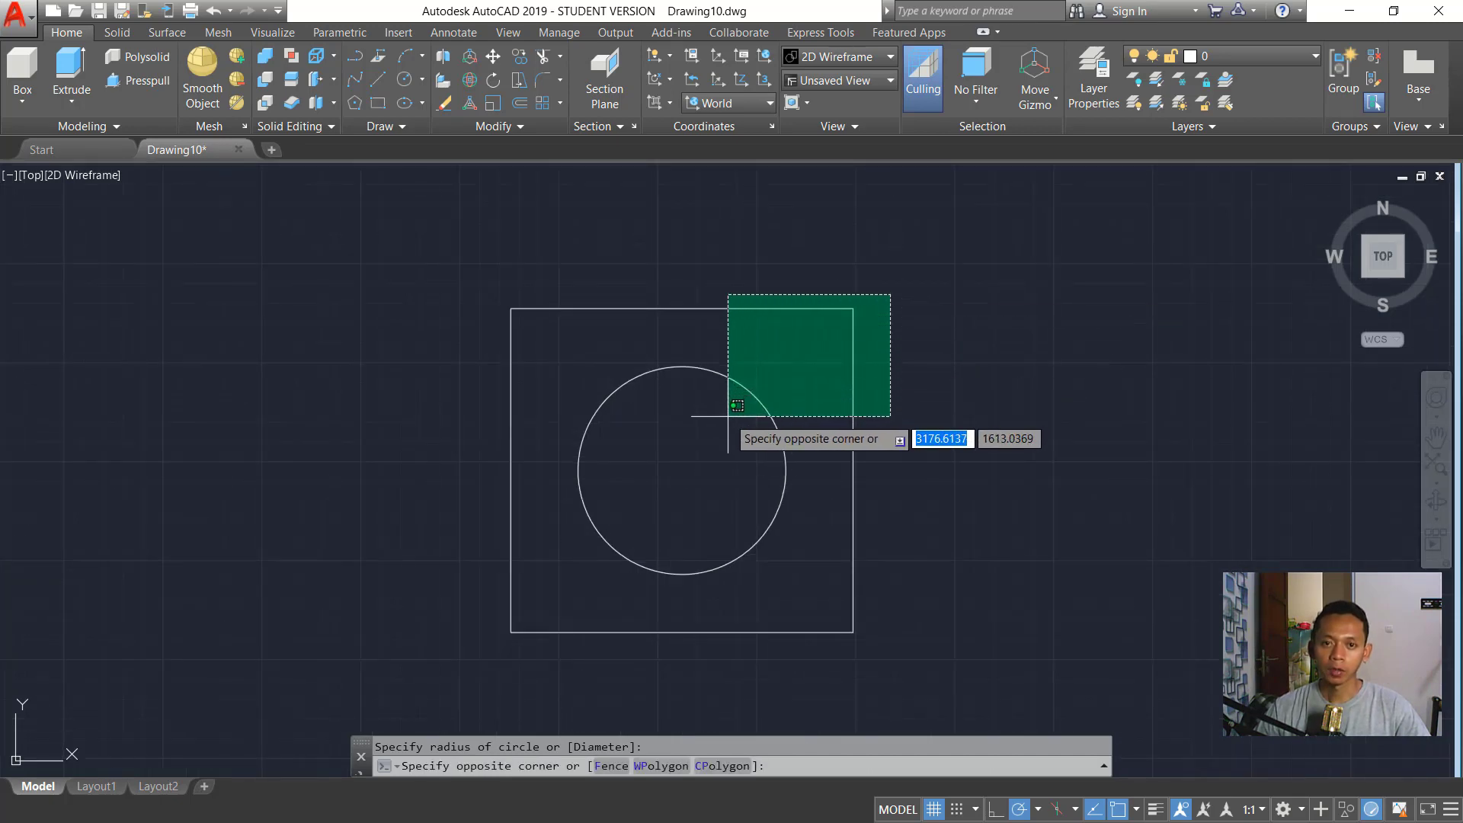
pyautogui.click(731, 415)
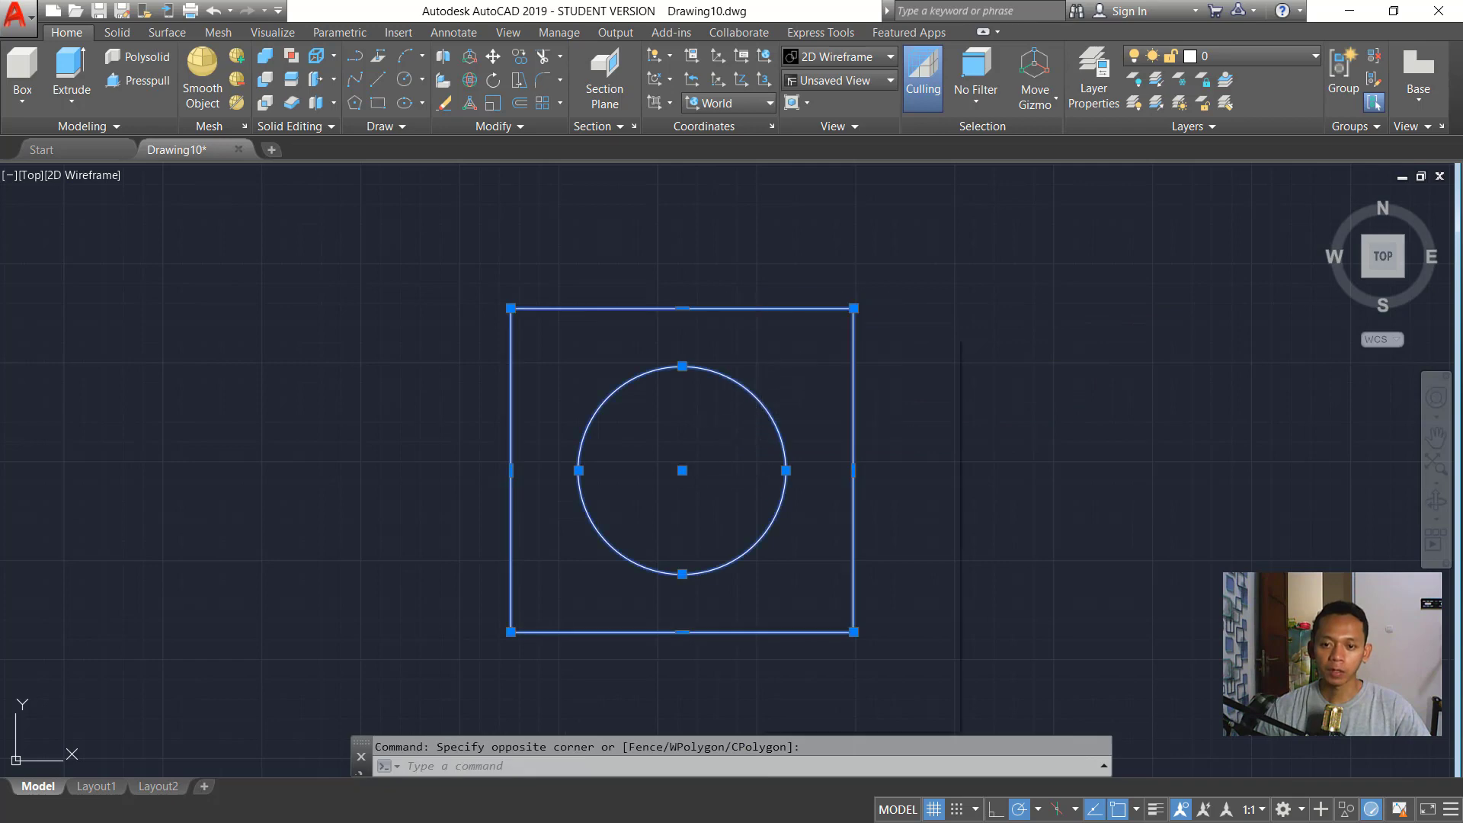
pyautogui.rightClick(759, 641)
pyautogui.moveTo(811, 390)
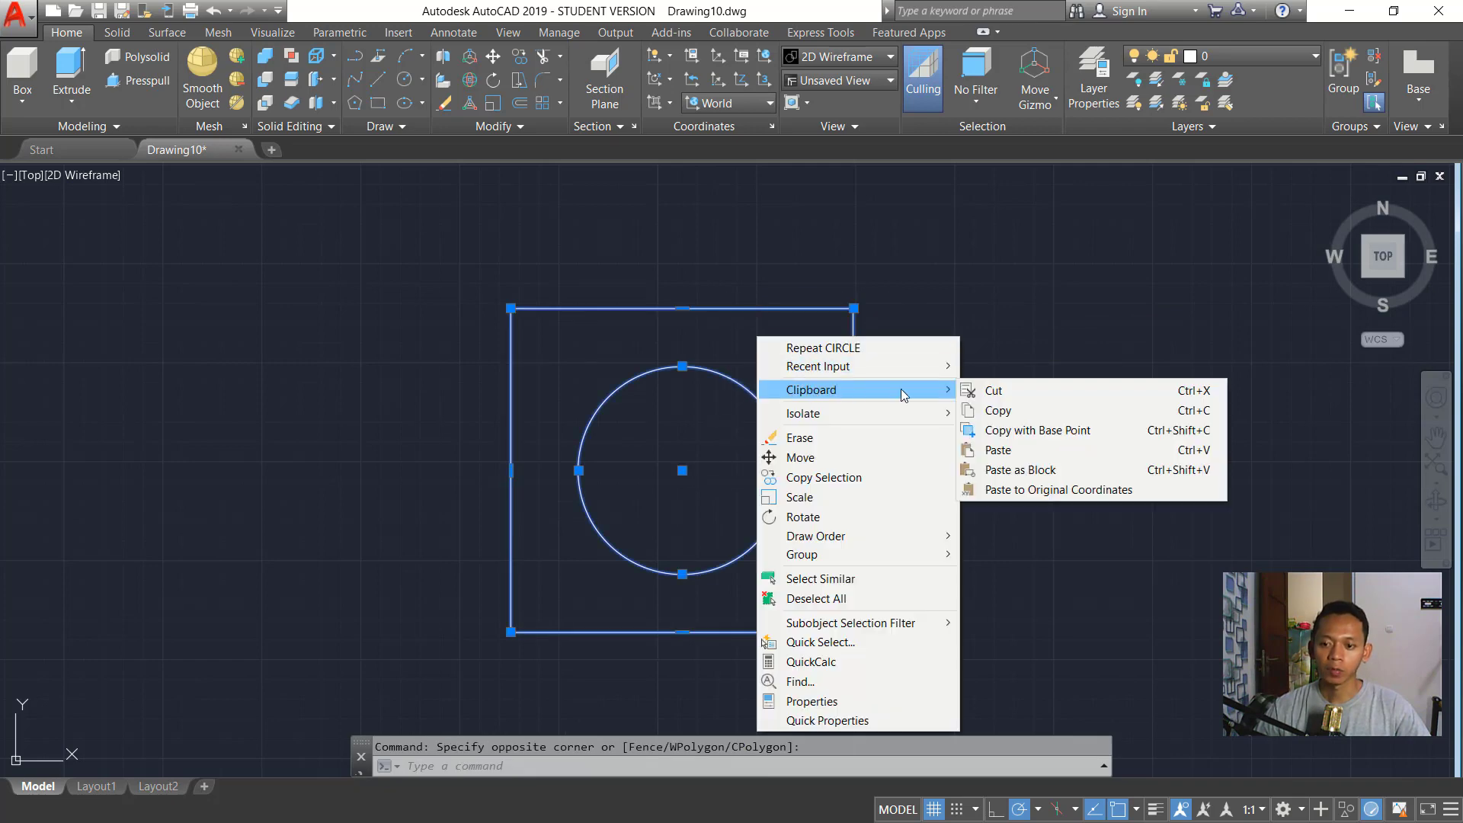
pyautogui.click(1009, 416)
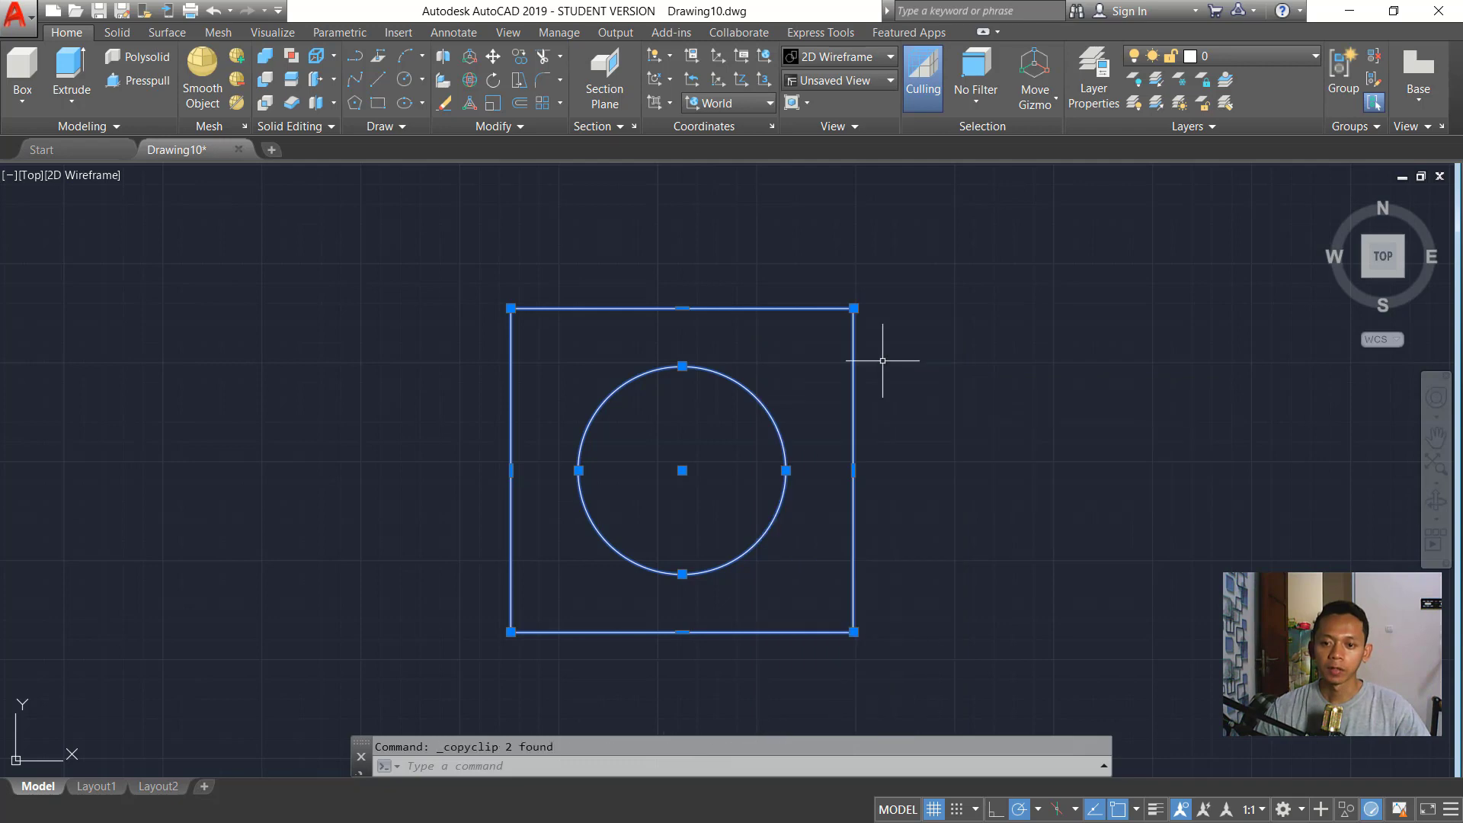
pyautogui.click(1439, 176)
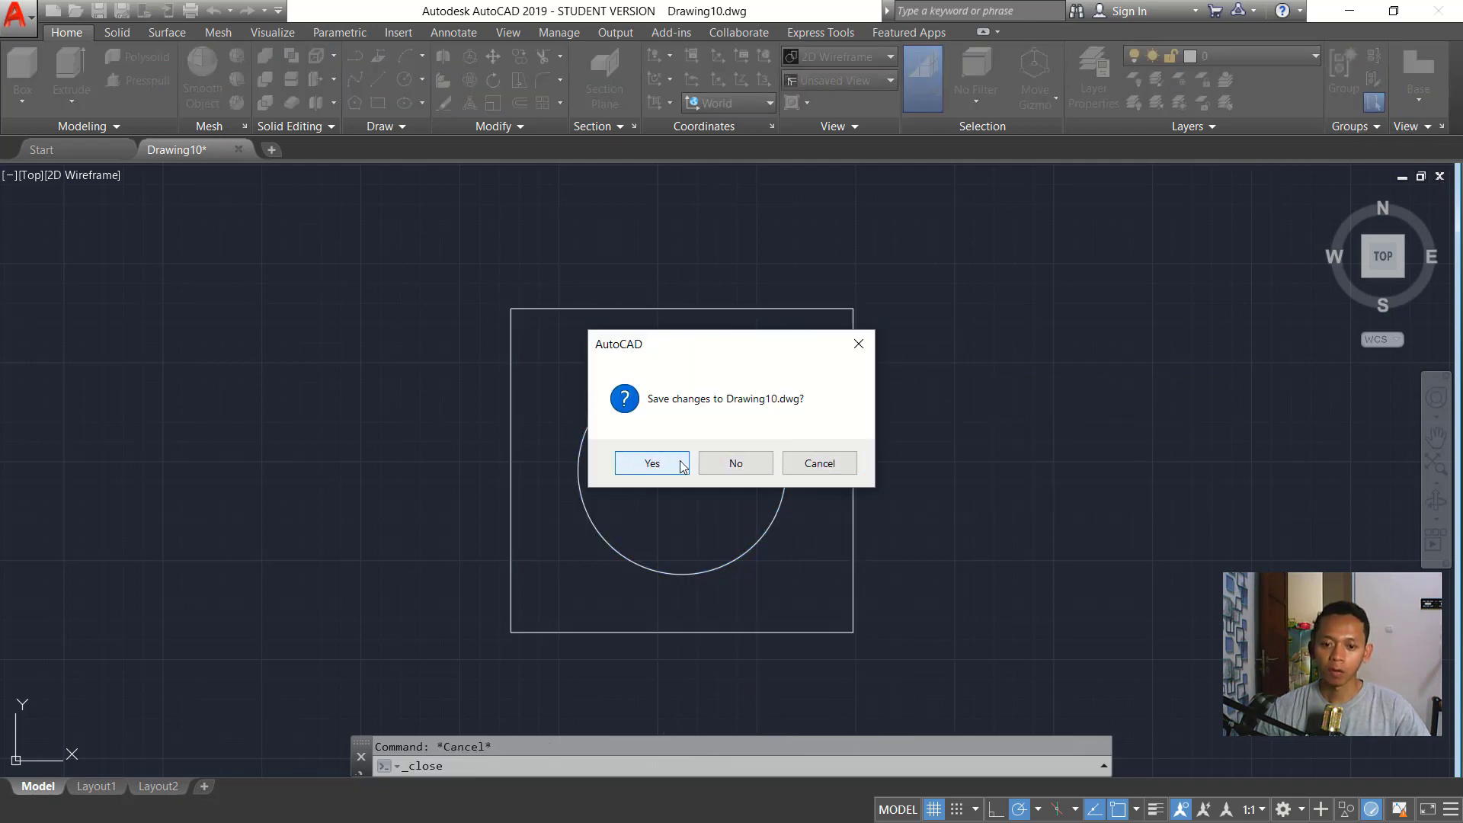
# - Discard the changes to Drawing10 and open the Windows Start menu
pyautogui.click(735, 463)
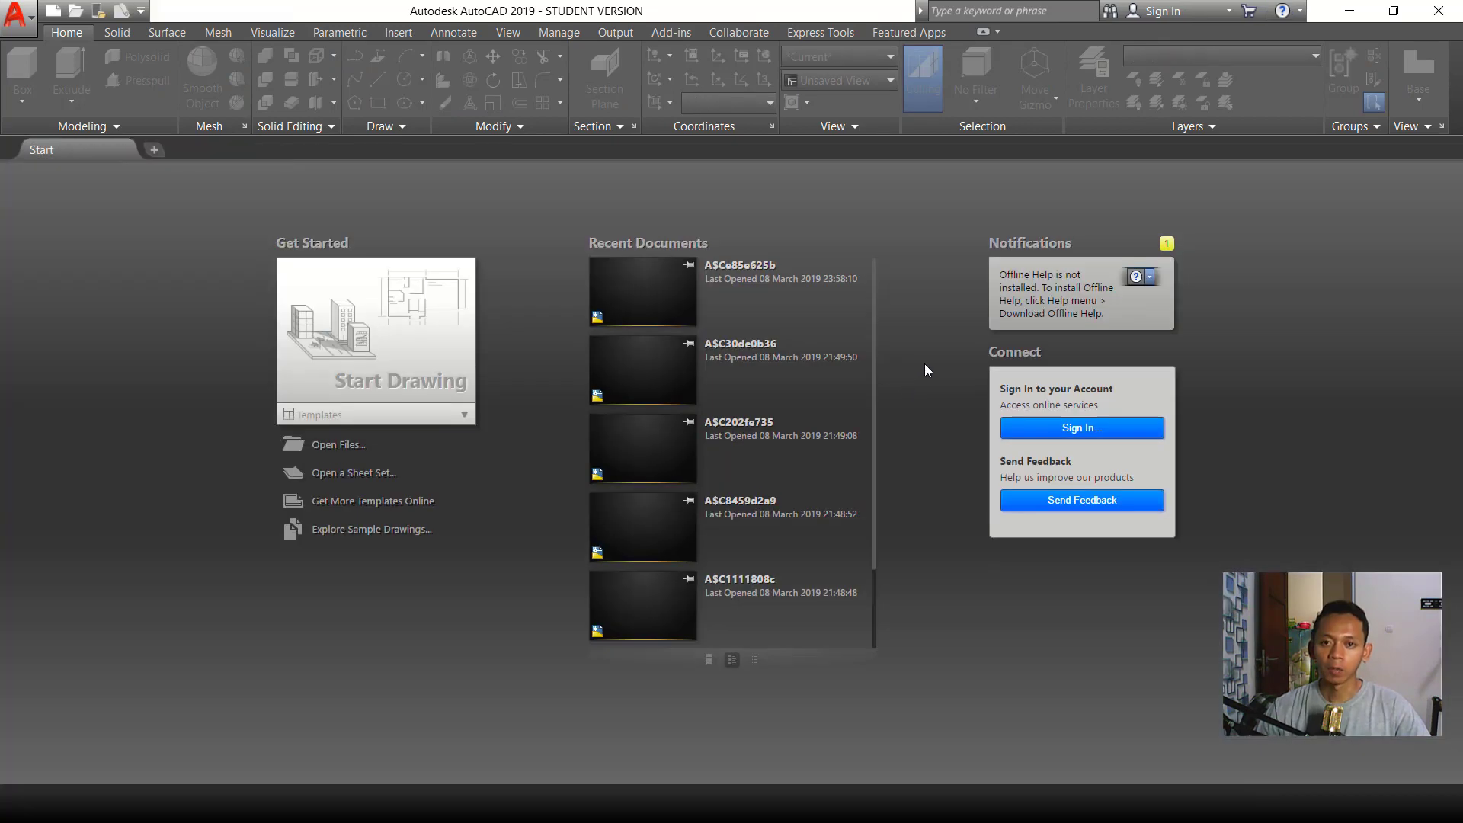
pyautogui.press('super')
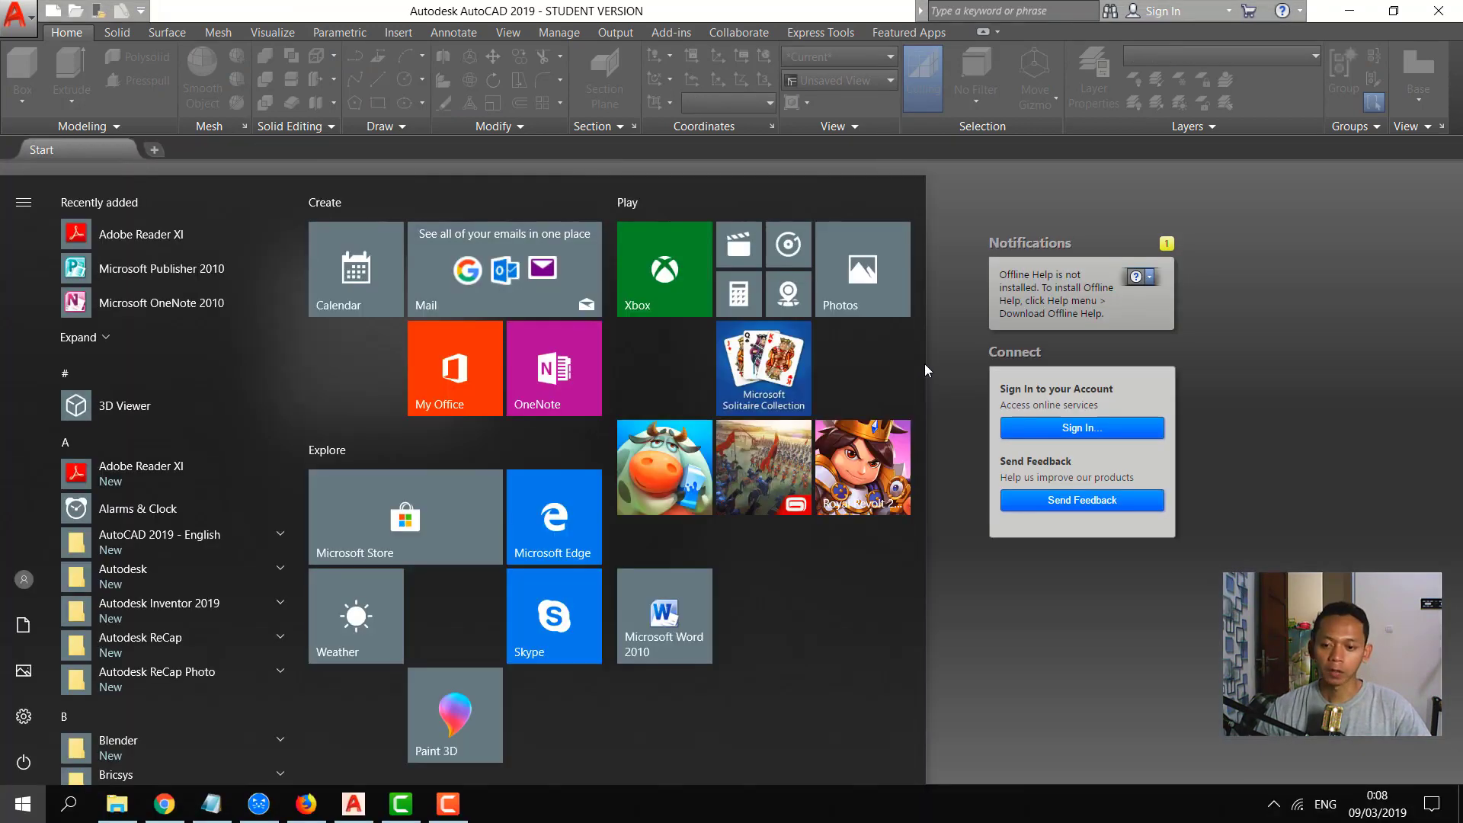
# - Launch Word 2010, paste the drawing into Document1, and stretch its frame wider
pyautogui.click(669, 614)
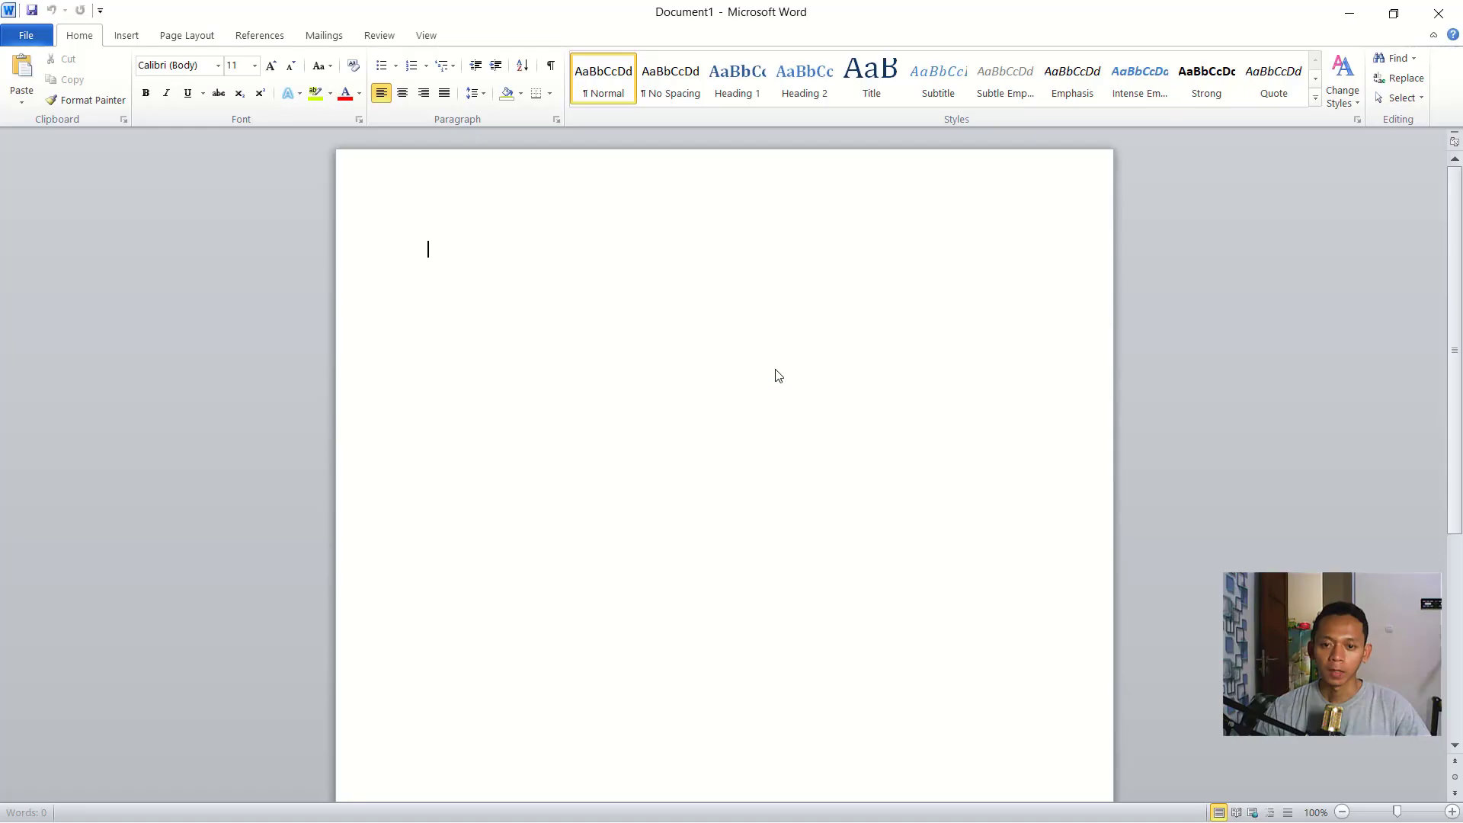
pyautogui.rightClick(682, 253)
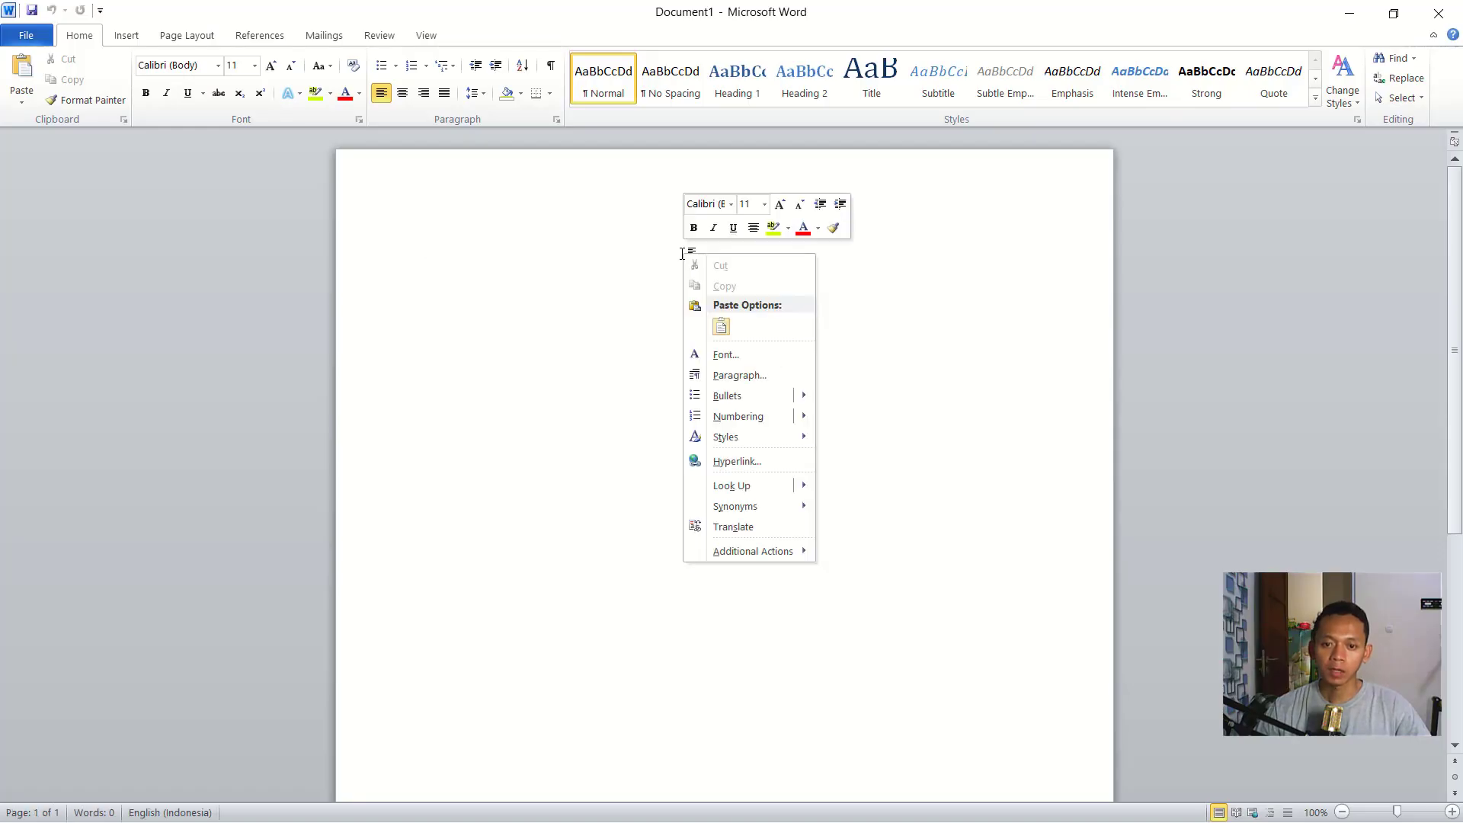
pyautogui.click(721, 326)
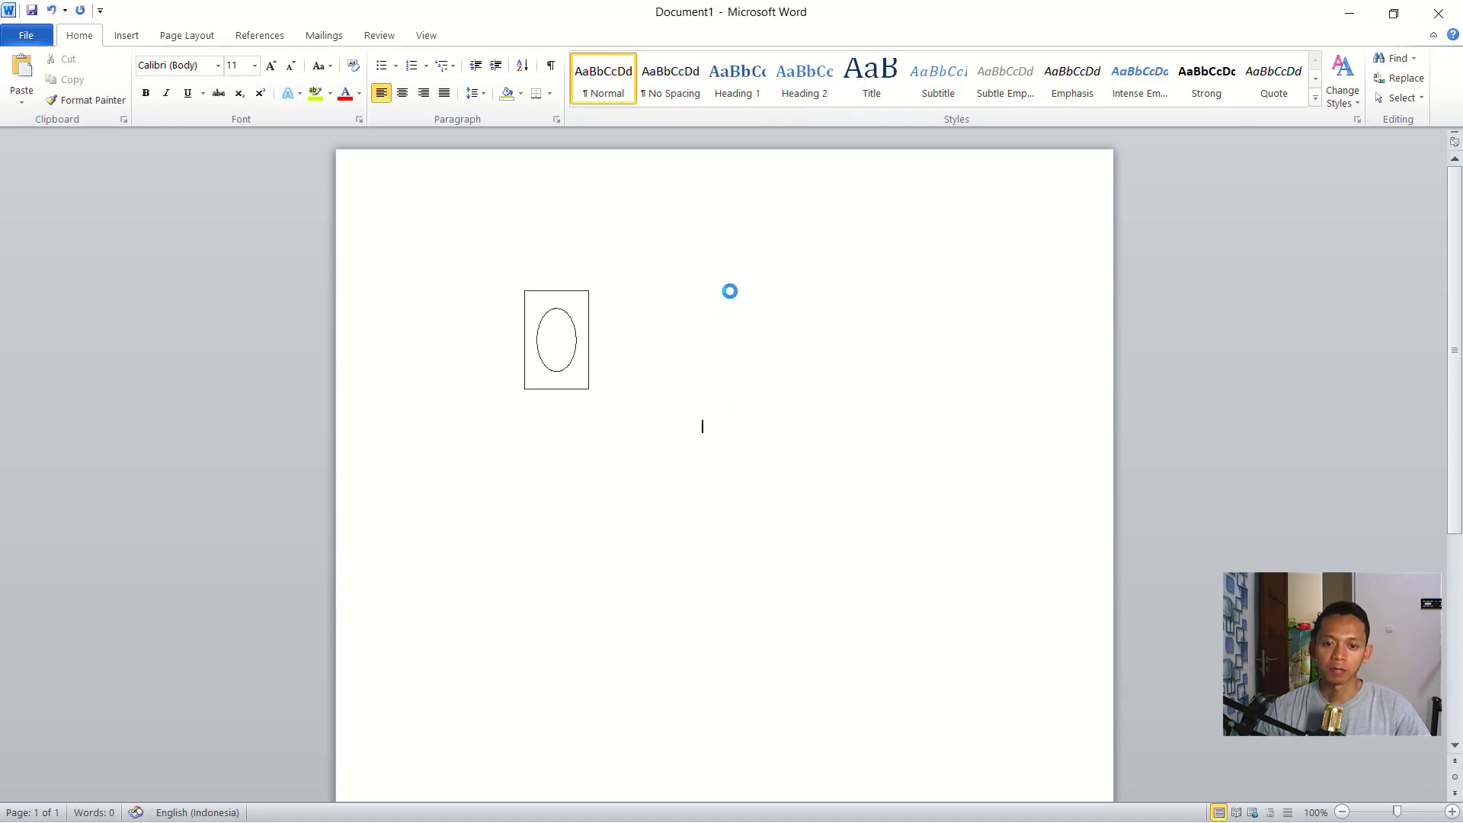
pyautogui.click(606, 343)
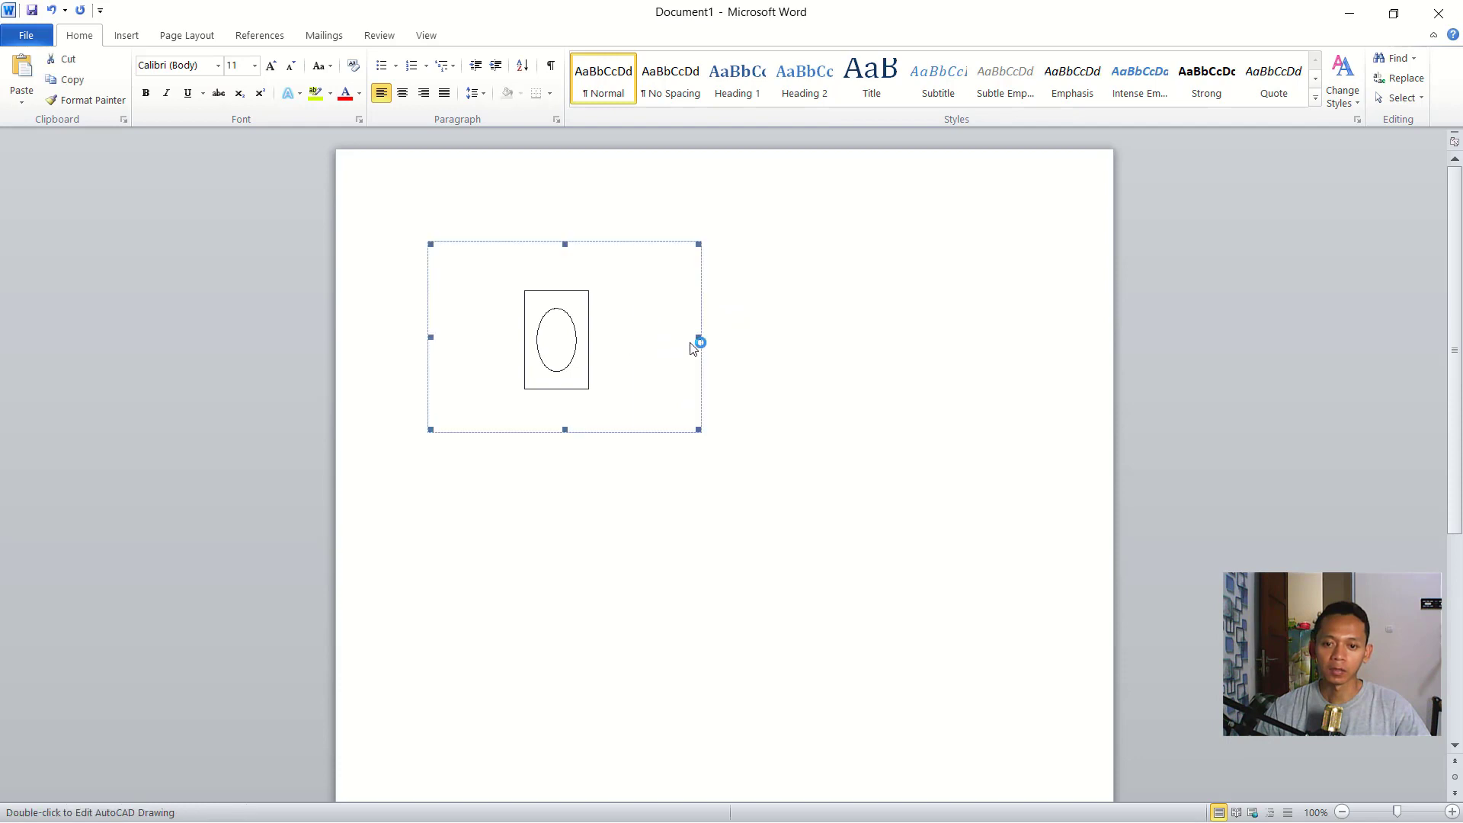
pyautogui.moveTo(697, 337); pyautogui.dragTo(830, 337)
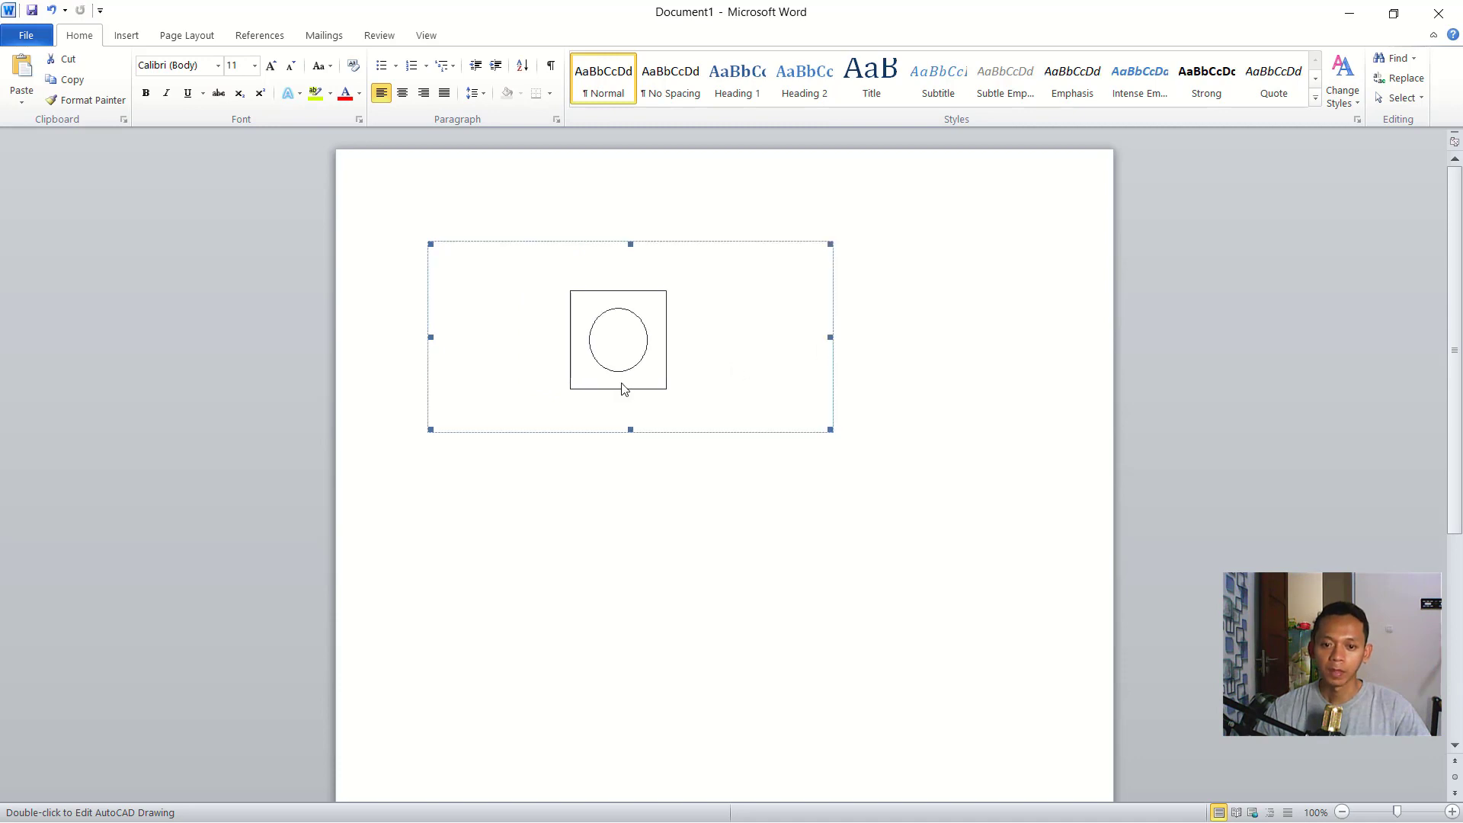
# - Position the drawing top-left and set its wrapping to In Front of Text, then deselect it
pyautogui.click(196, 38)
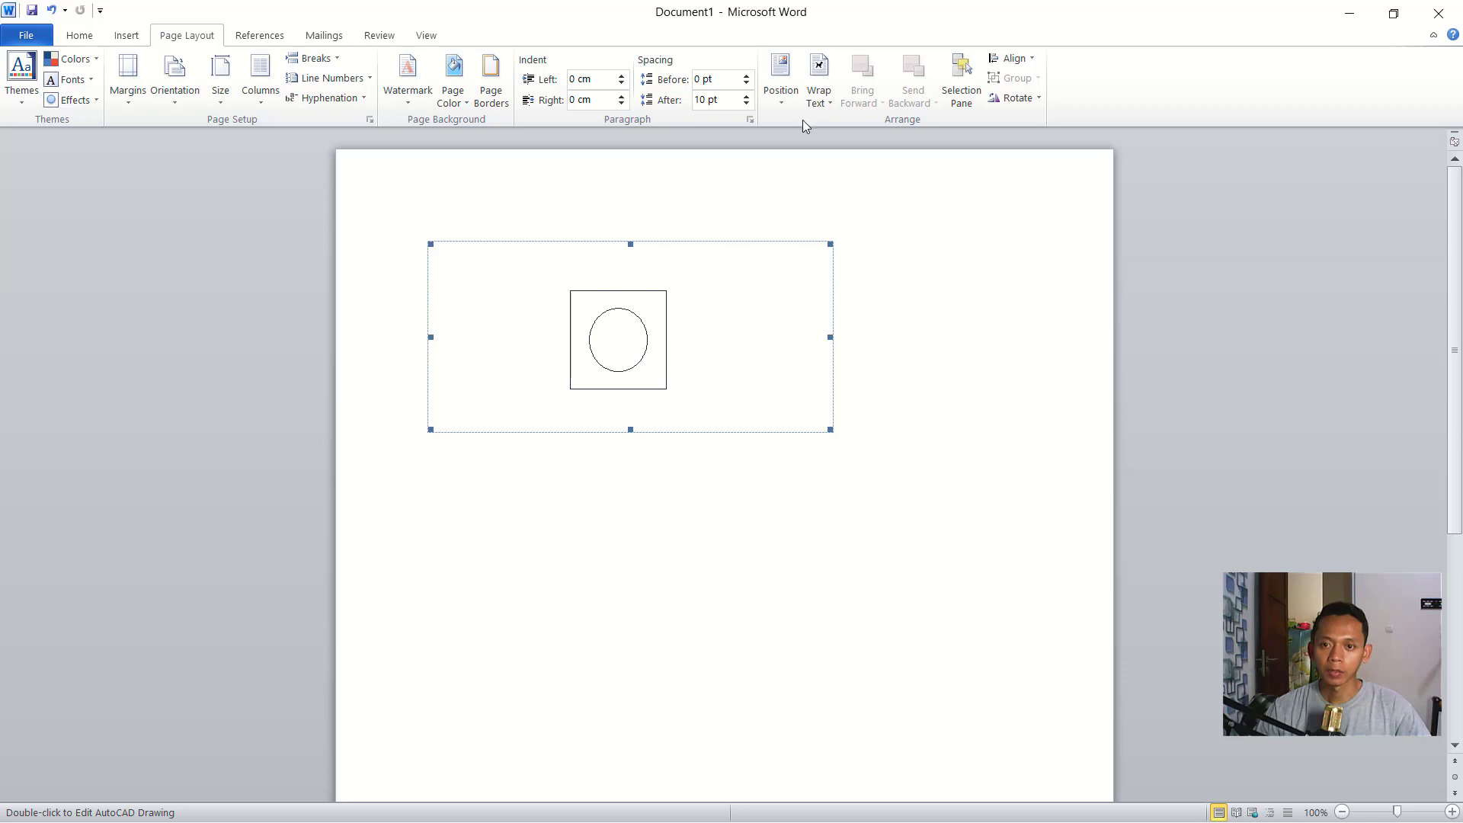
pyautogui.click(780, 77)
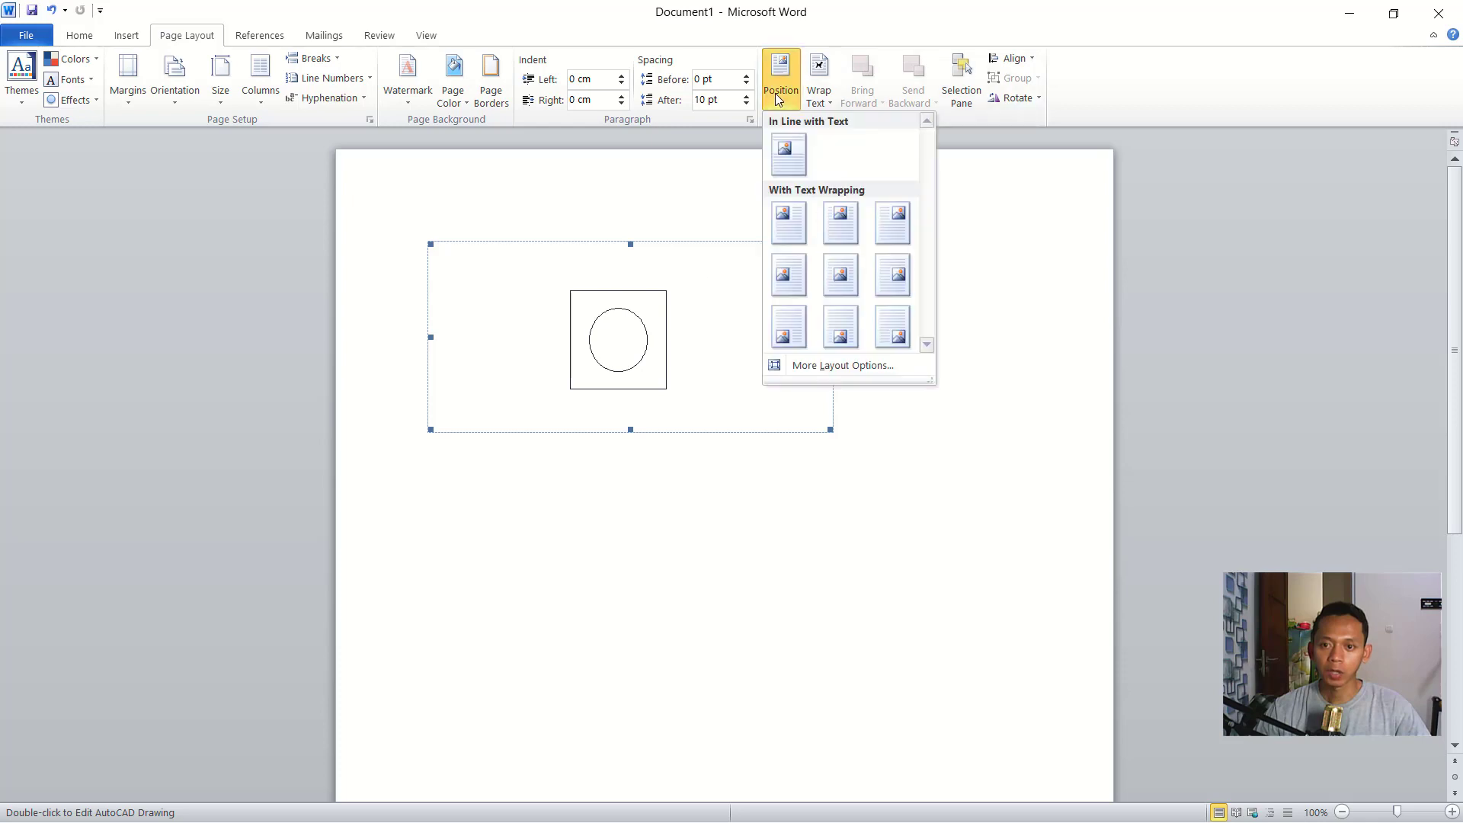
pyautogui.click(789, 228)
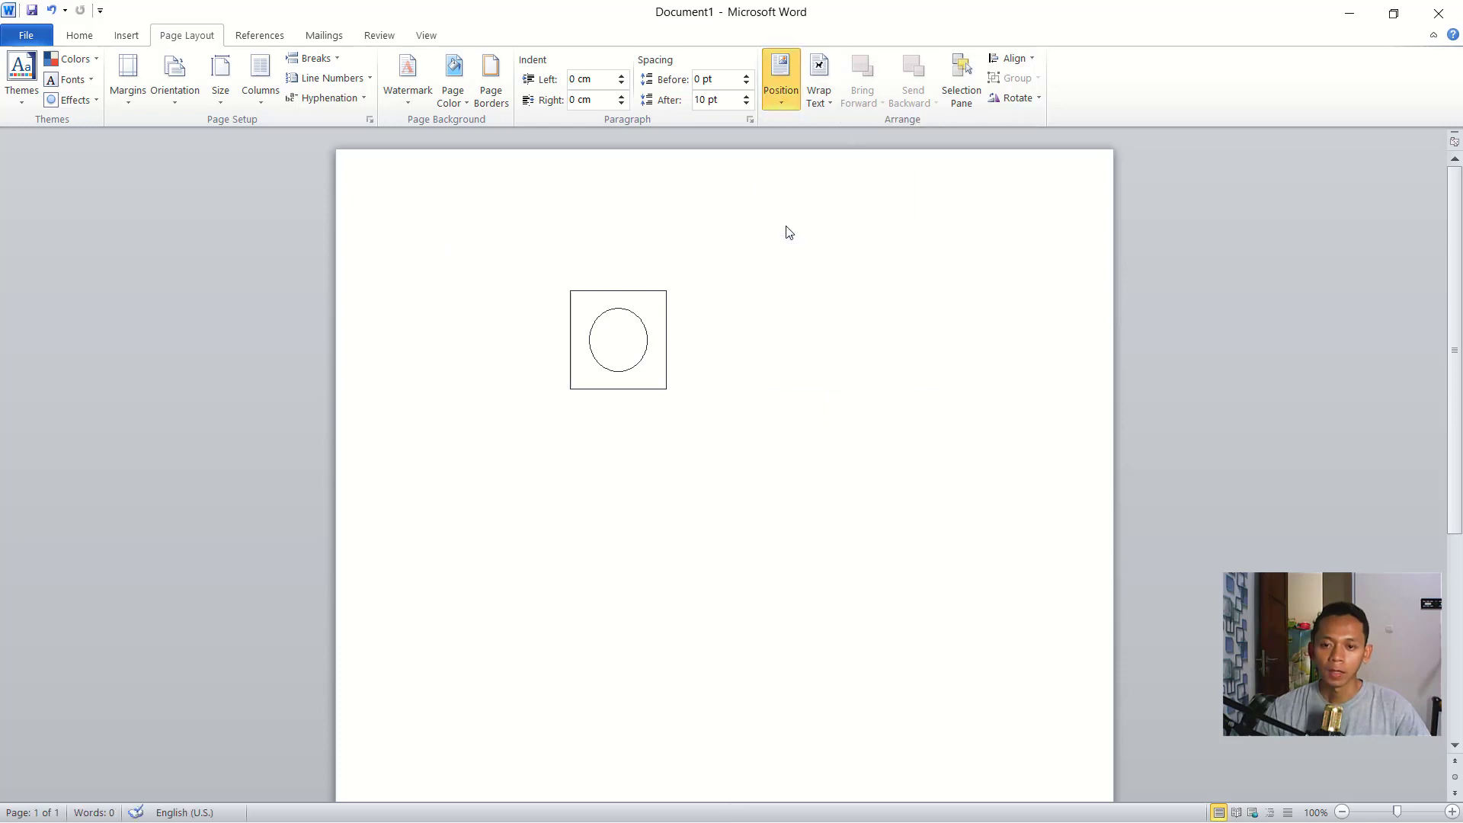
pyautogui.click(829, 92)
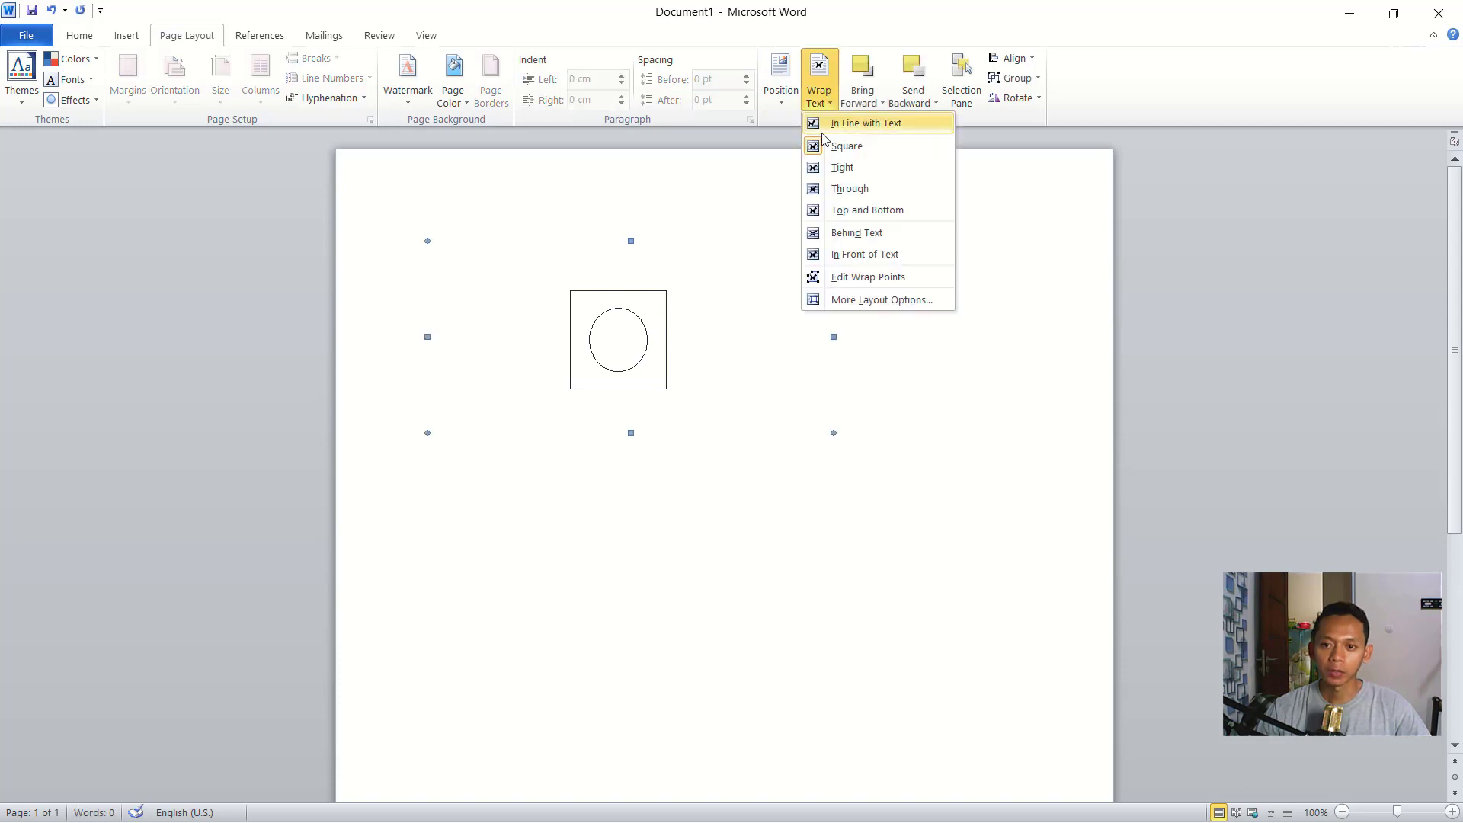
pyautogui.click(848, 259)
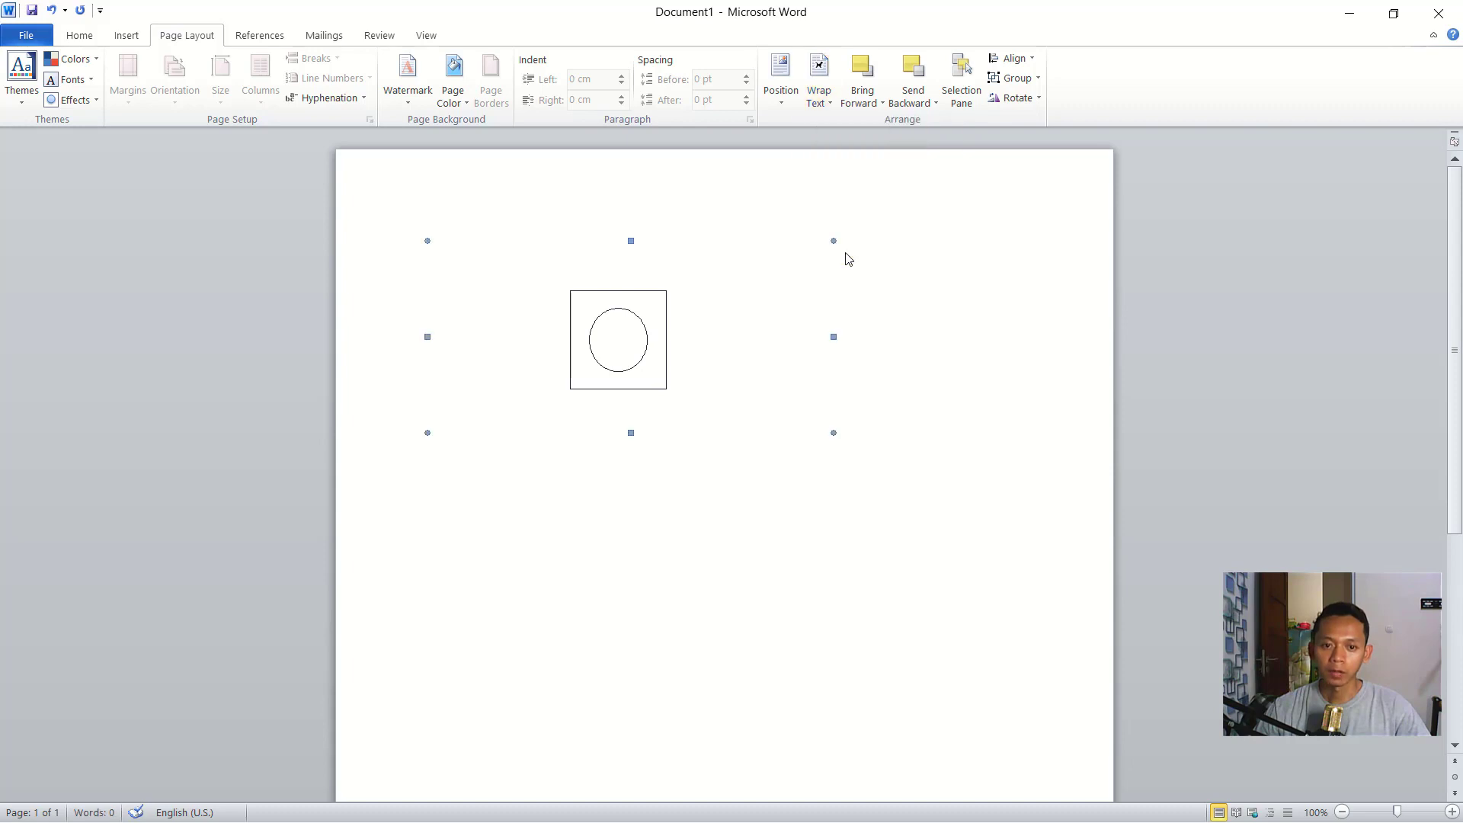
pyautogui.click(418, 238)
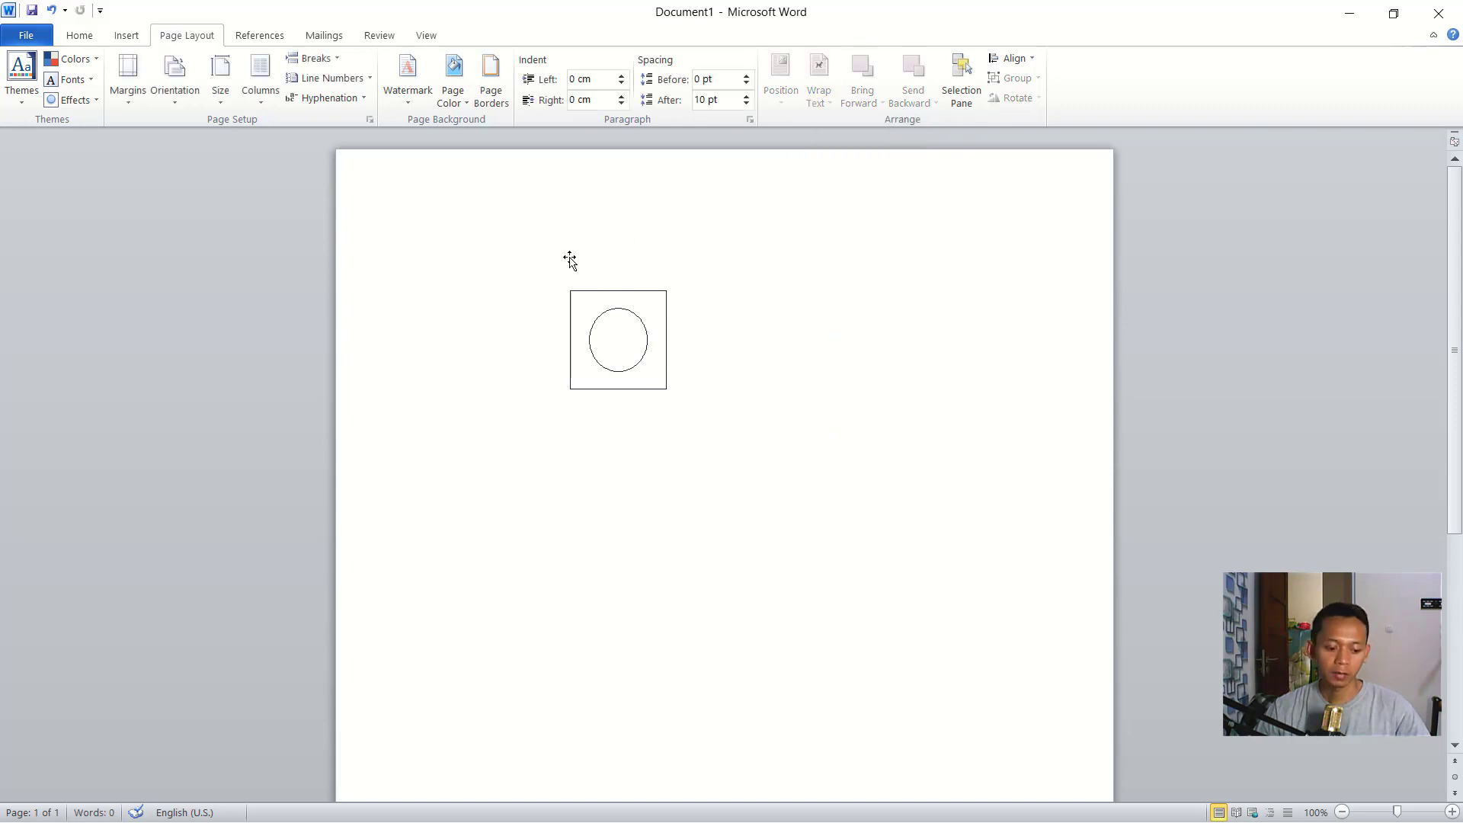
# - Type 'fdhdfh' above and 'df' below the drawing, then drag the drawing right
pyautogui.write('fdhdfhdf')
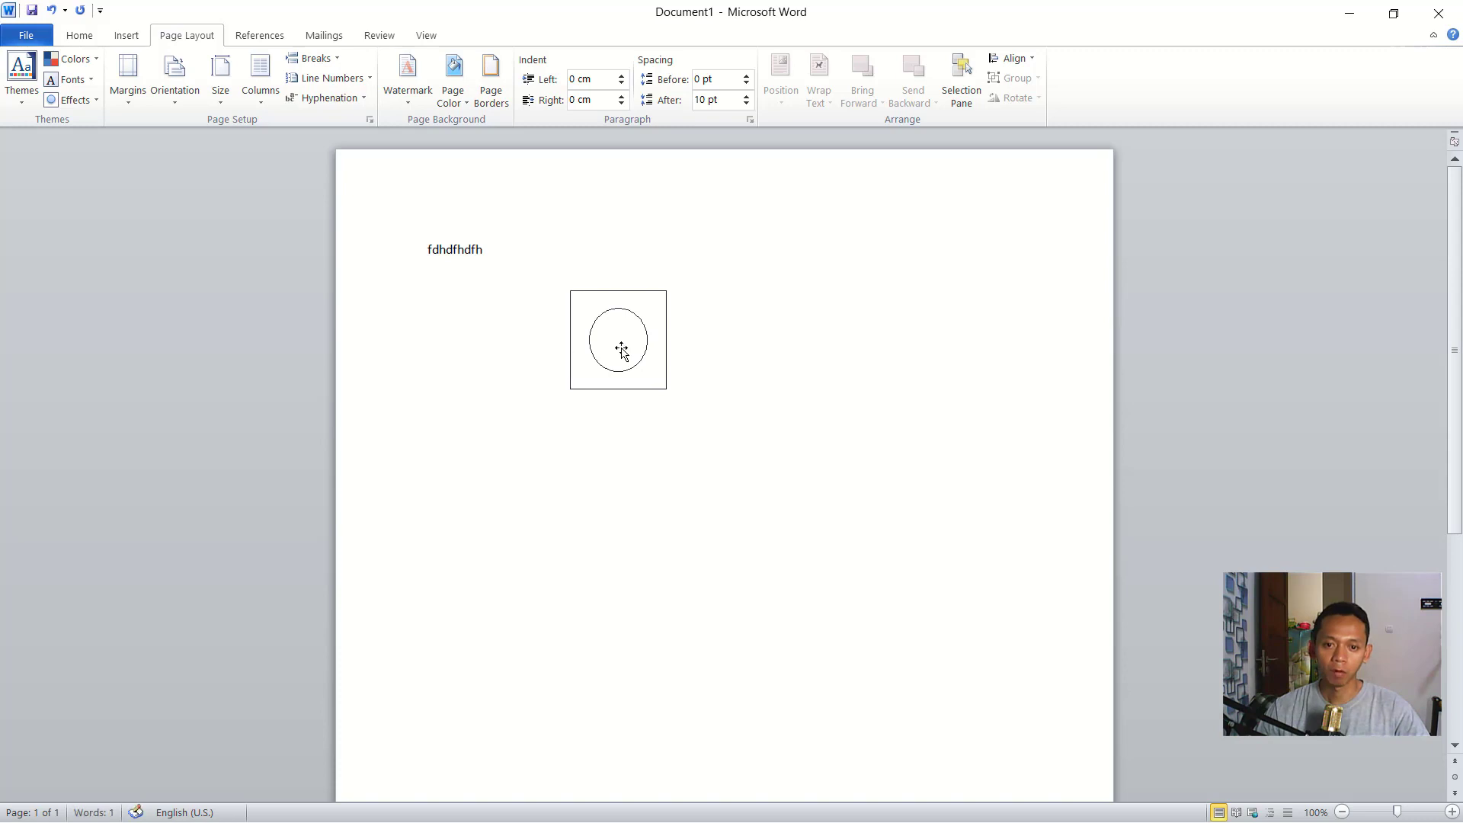
pyautogui.write('h')
pyautogui.press('Return')
pyautogui.press('Return')
pyautogui.press('Return')
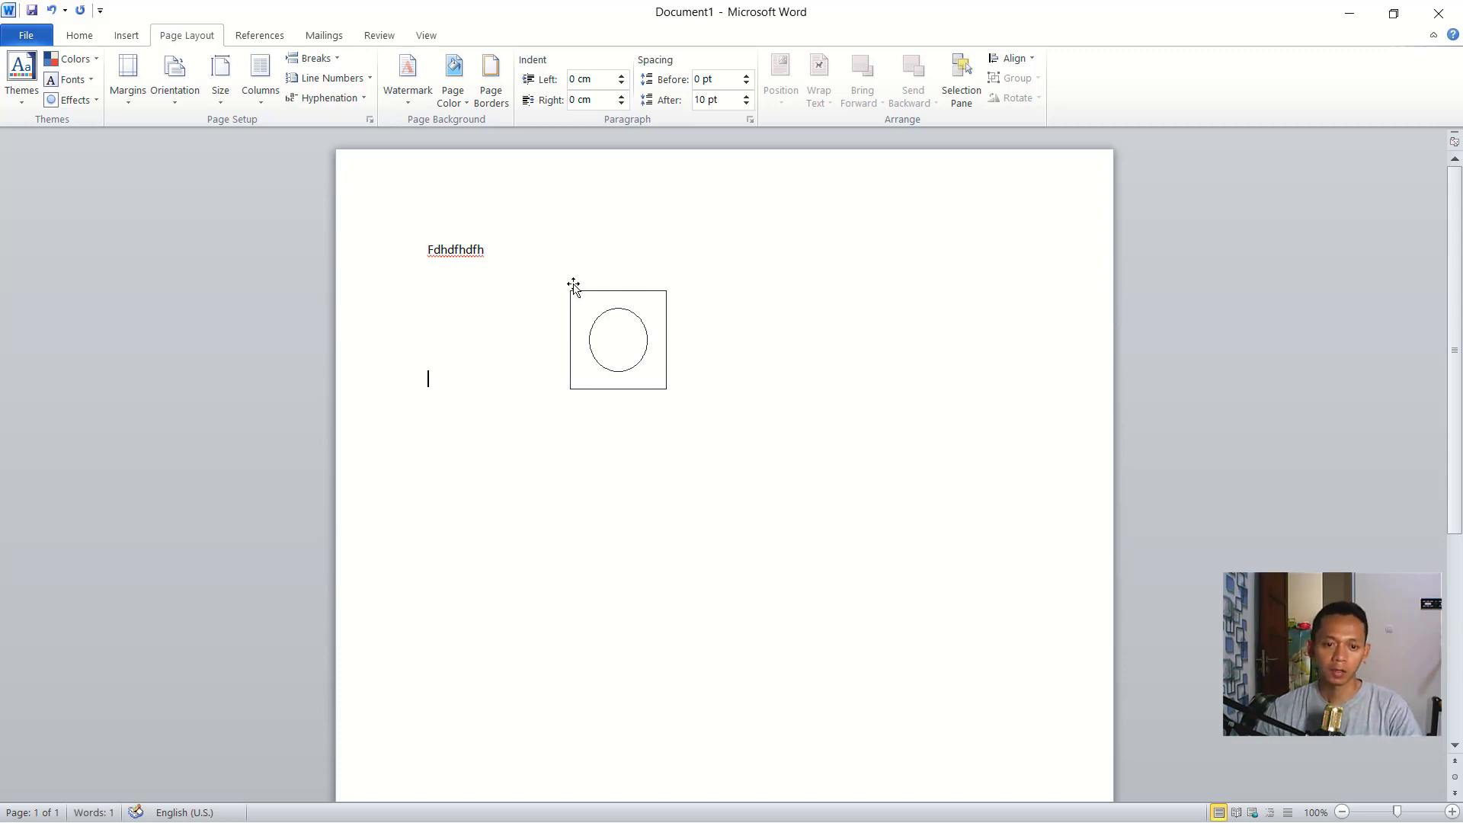
pyautogui.press('Return')
pyautogui.write('dfasf')
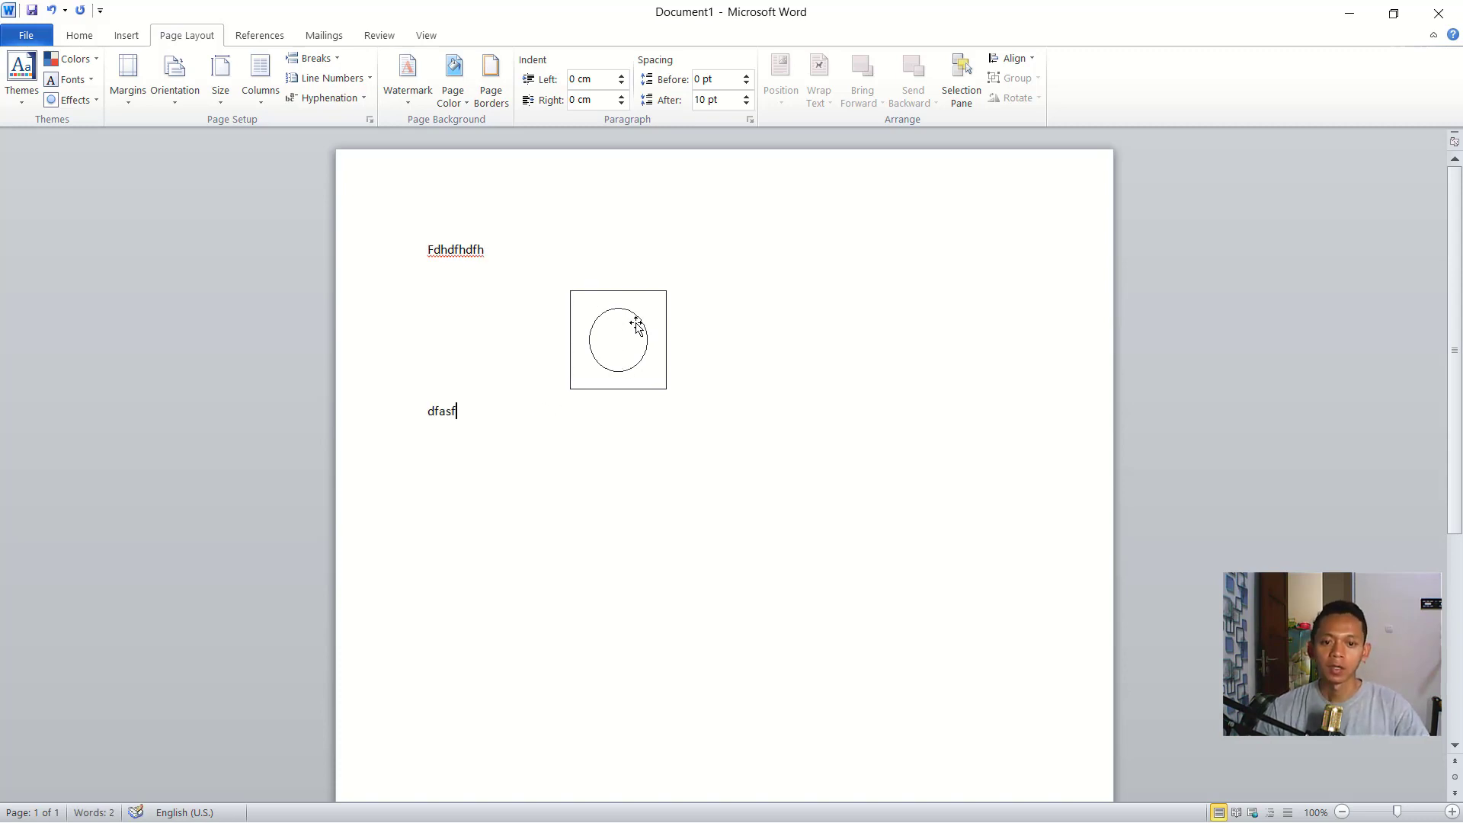
pyautogui.click(639, 339)
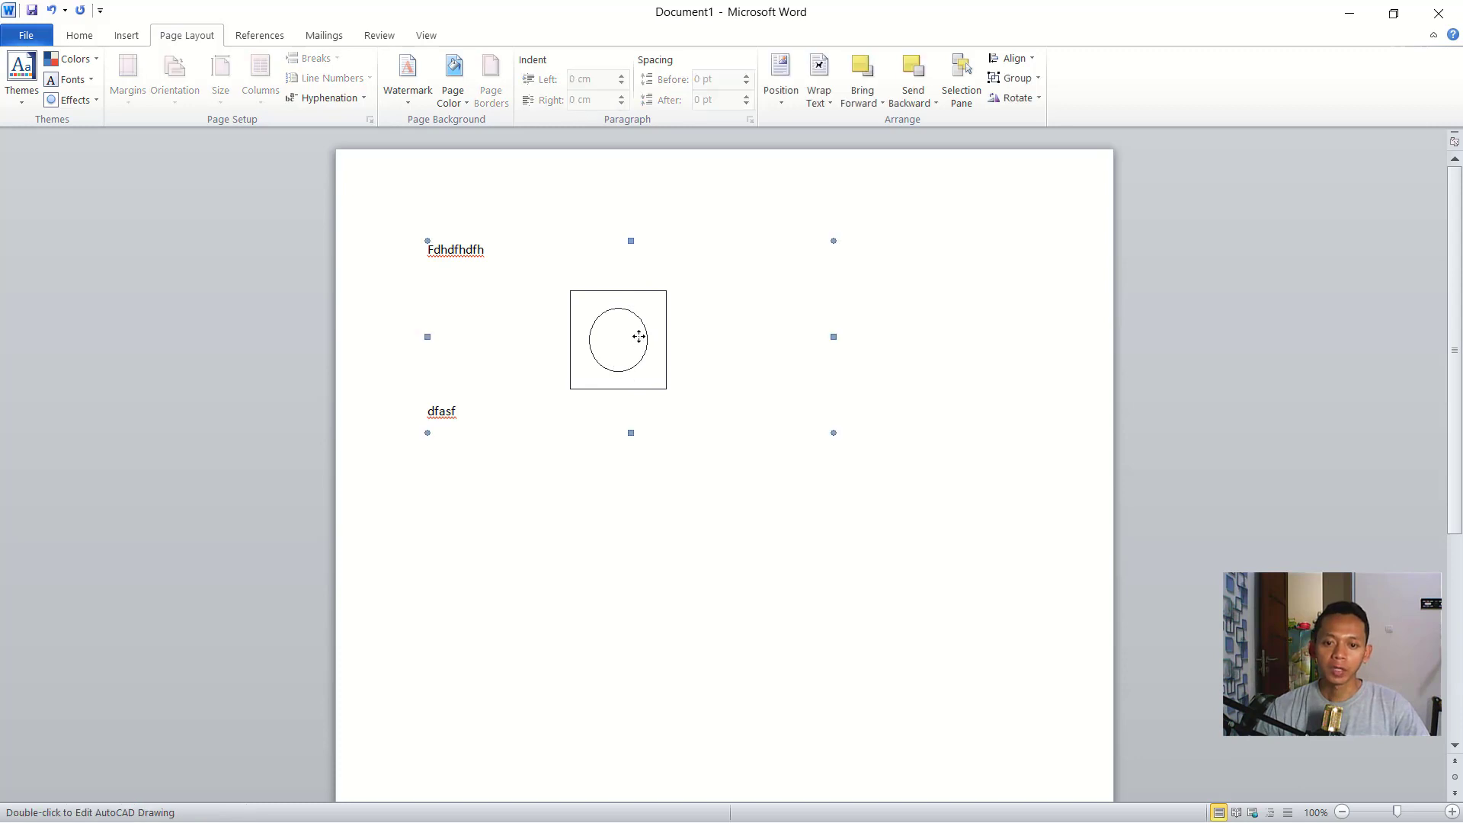
pyautogui.moveTo(632, 338); pyautogui.dragTo(734, 333)
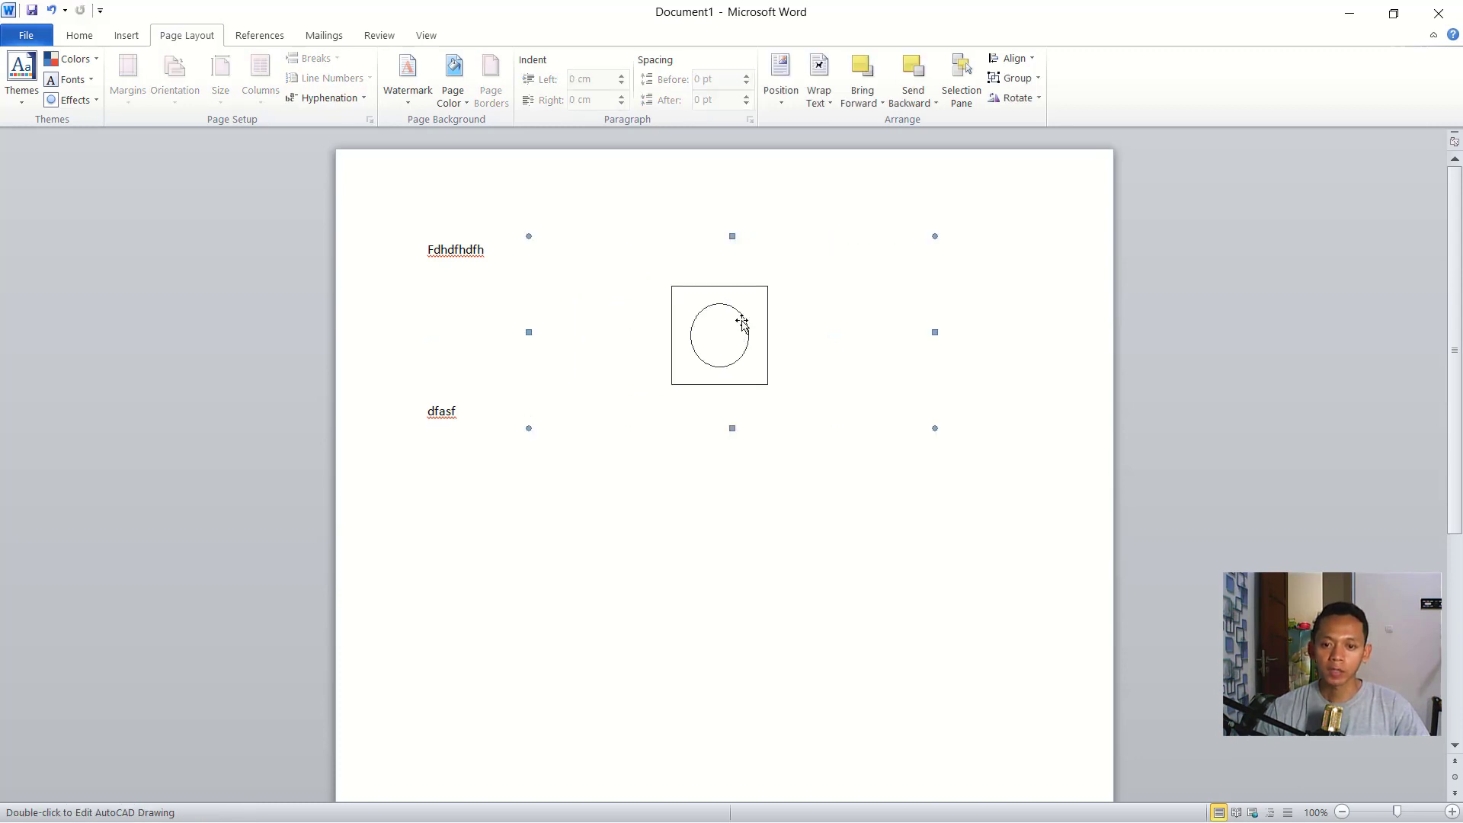
# - Open the embedded drawing in AutoCAD and draw a second square overlapping the first
pyautogui.doubleClick(745, 313)
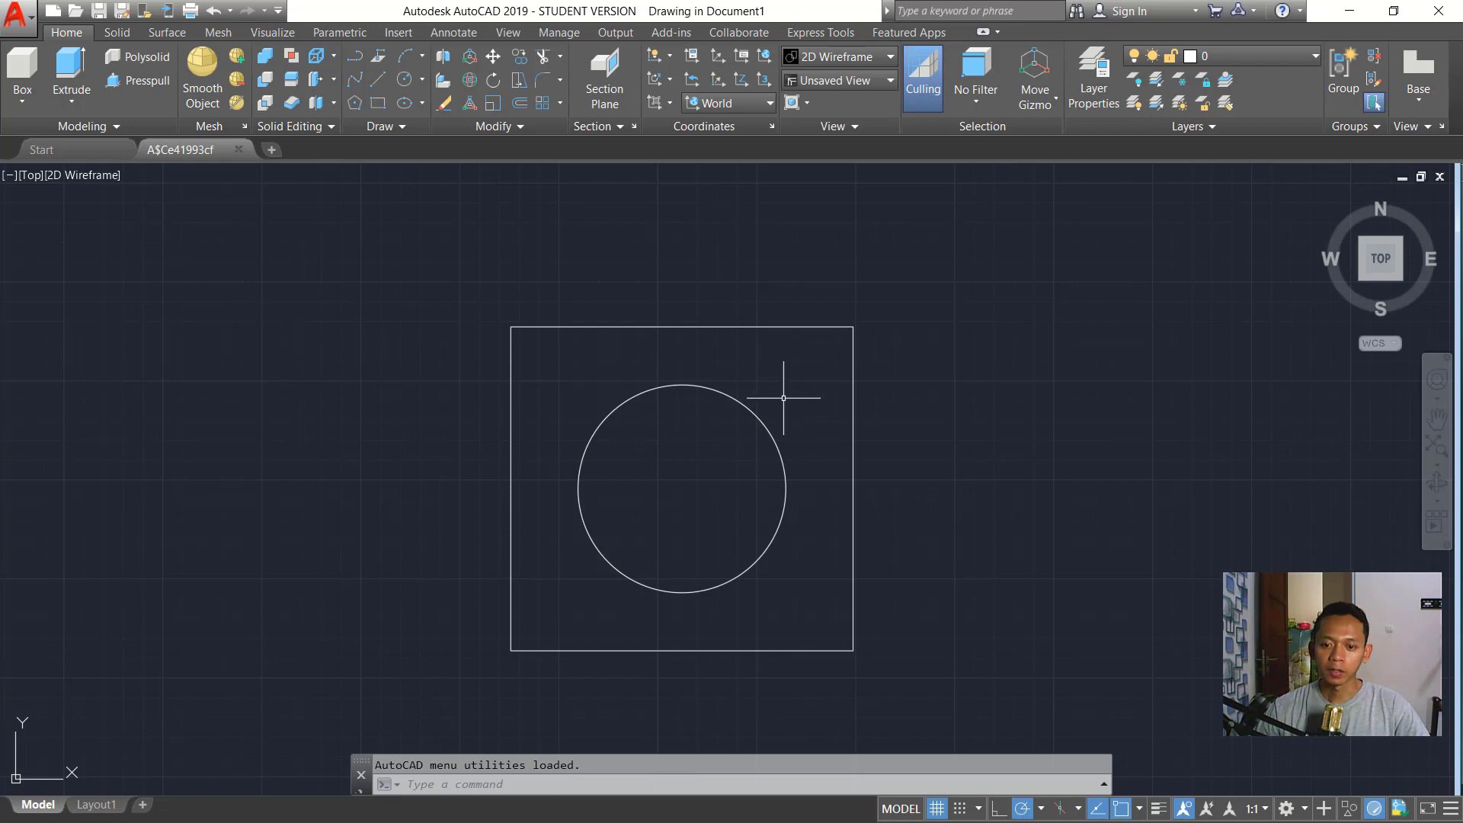
pyautogui.moveTo(783, 397); pyautogui.dragTo(790, 355, button='middle')
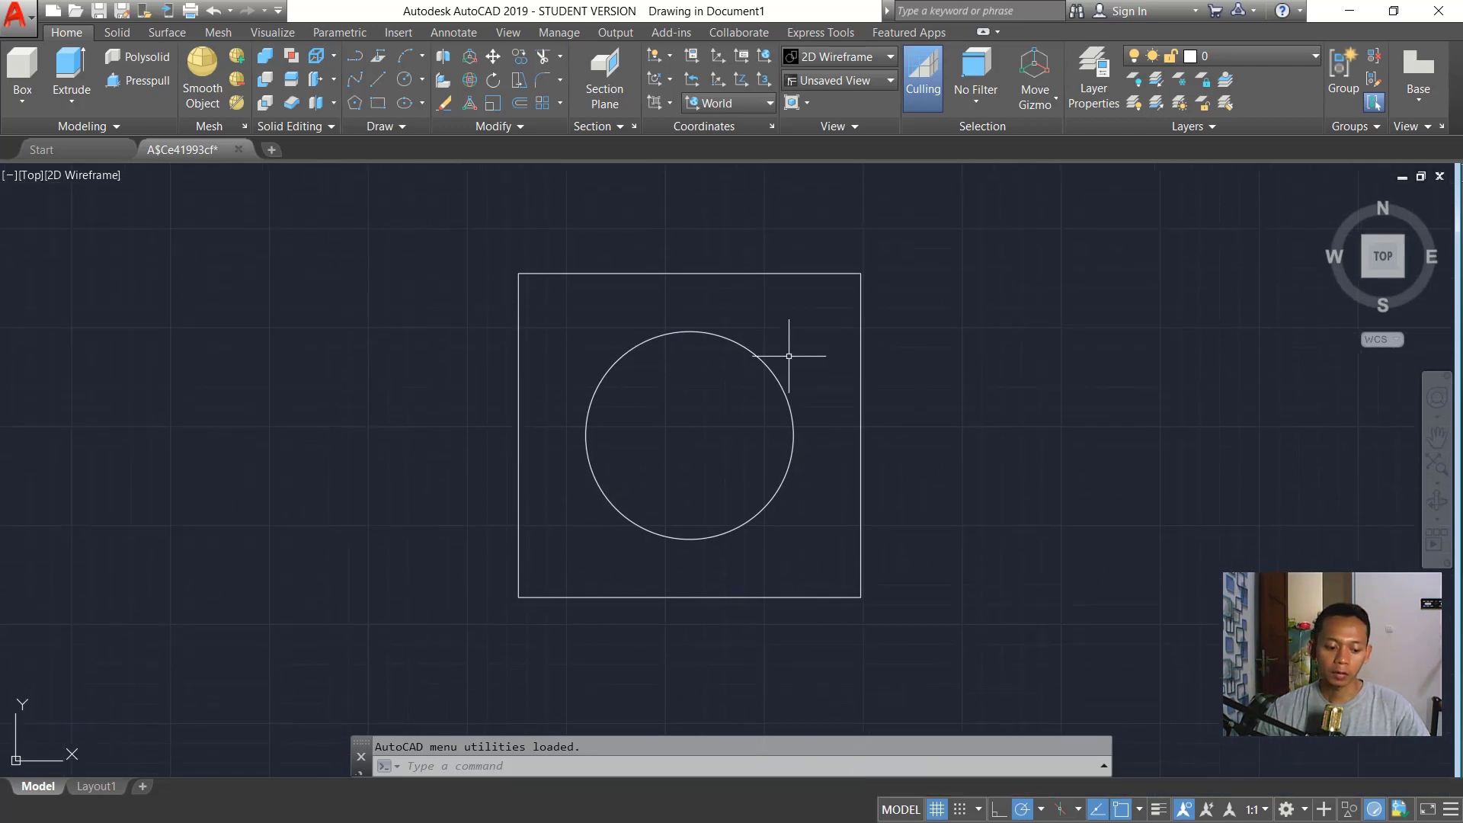
pyautogui.write('REc')
pyautogui.press('Return')
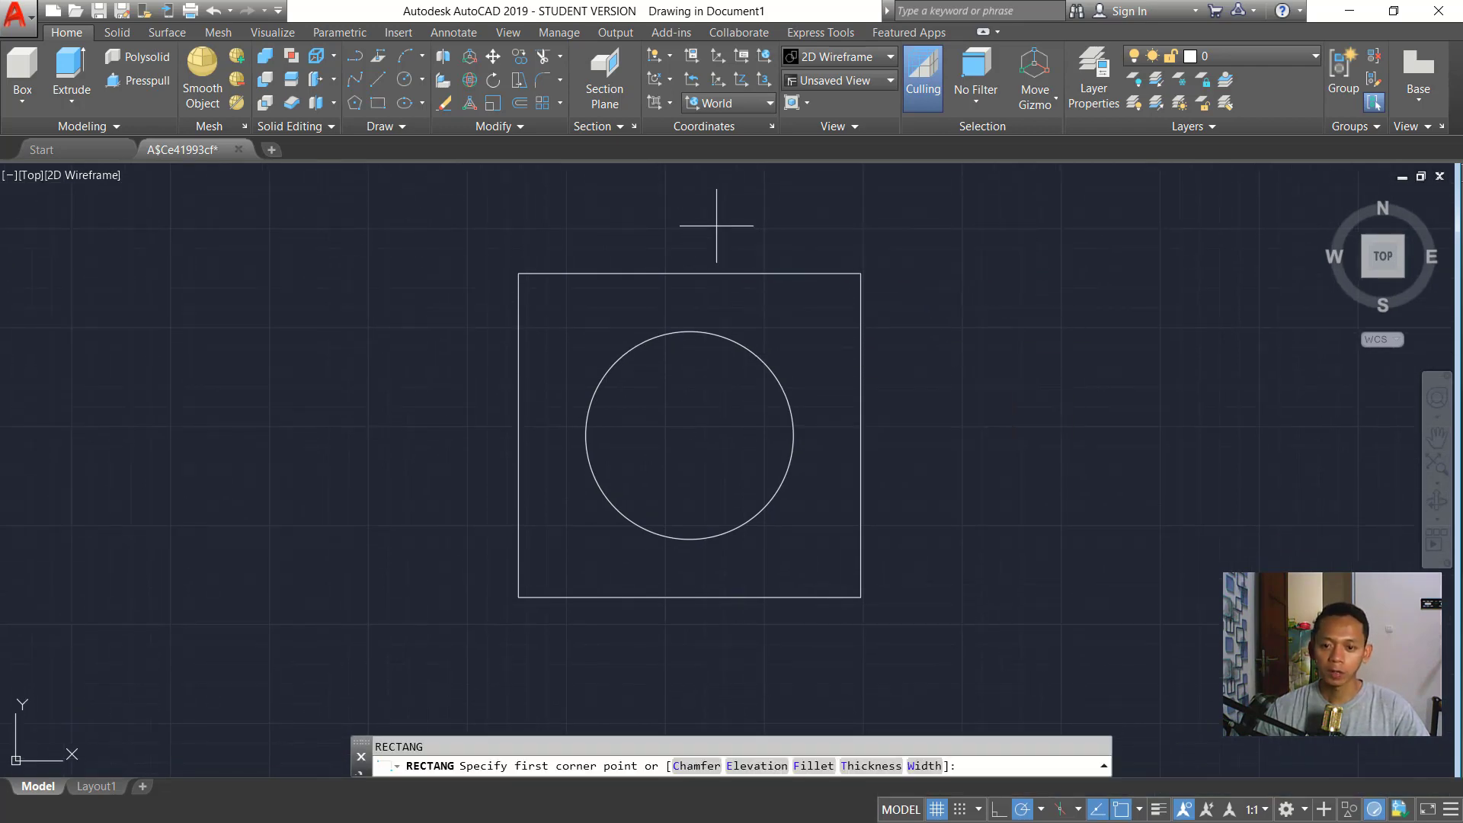
pyautogui.click(717, 227)
pyautogui.click(975, 441)
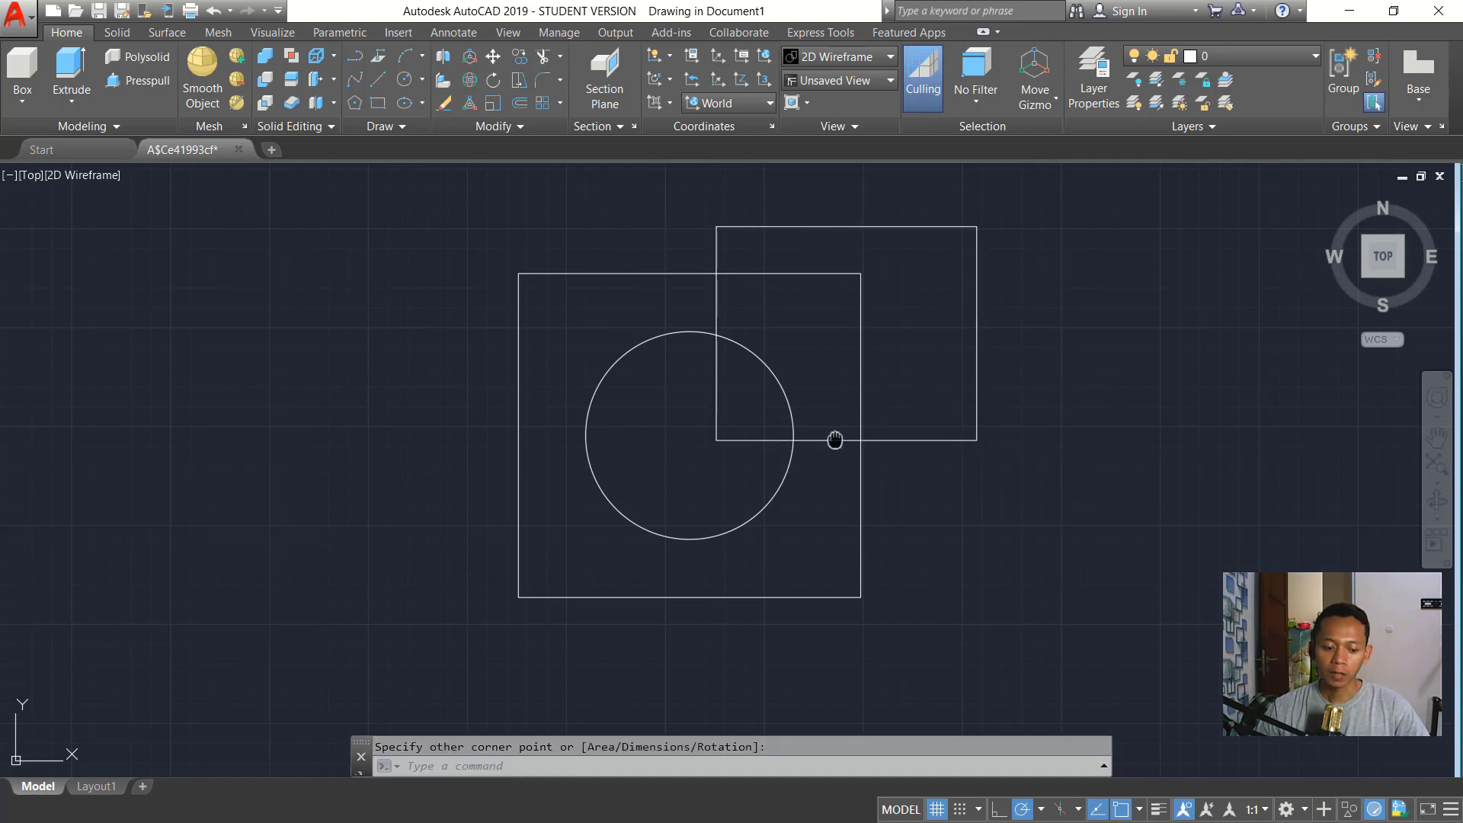
pyautogui.moveTo(835, 435); pyautogui.dragTo(806, 394, button='middle')
# - Draw a second circle towards the lower right, overlapping the originals
pyautogui.write('c')
pyautogui.press('Return')
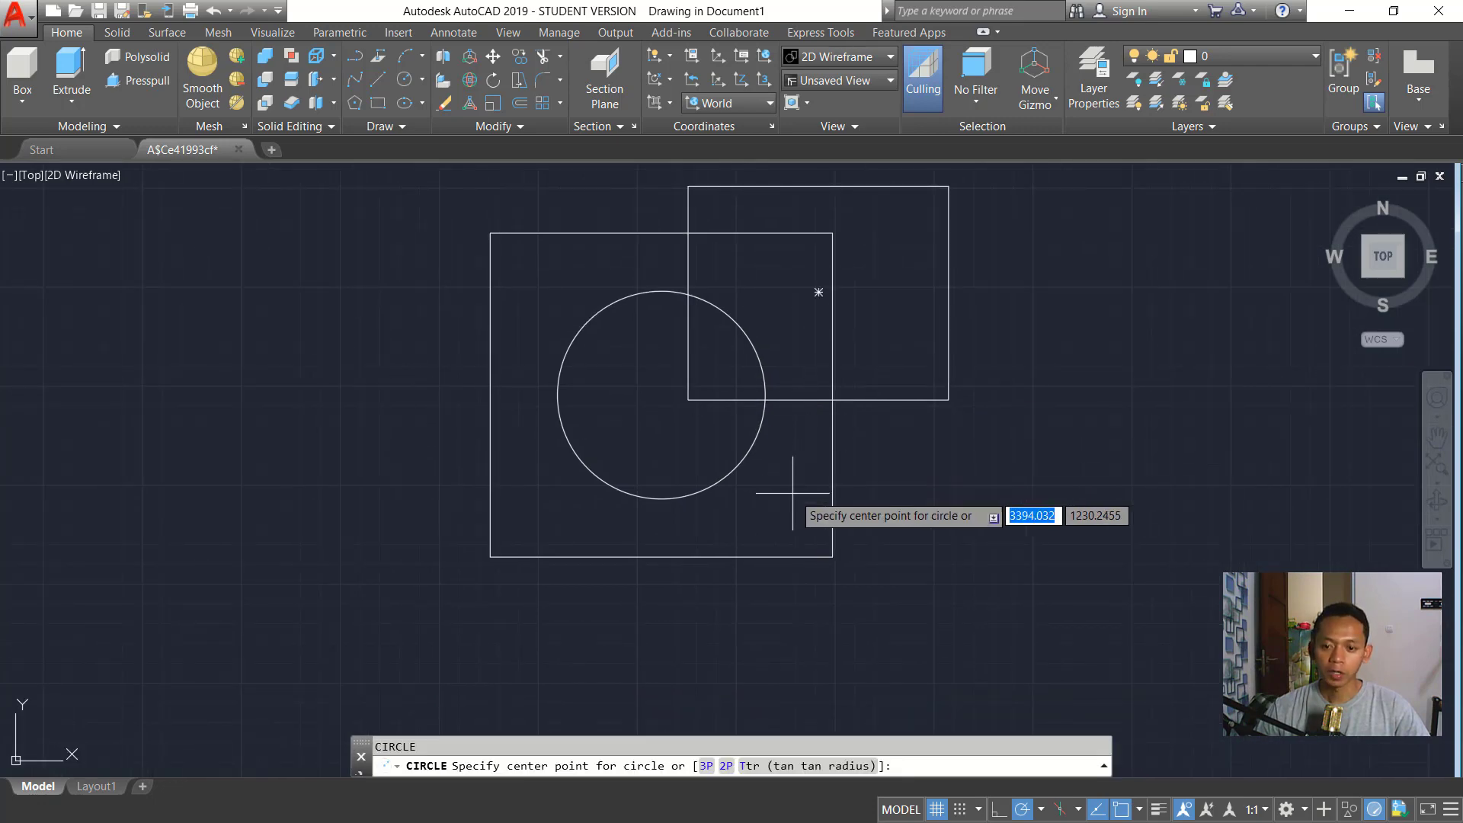
pyautogui.click(788, 500)
pyautogui.click(860, 573)
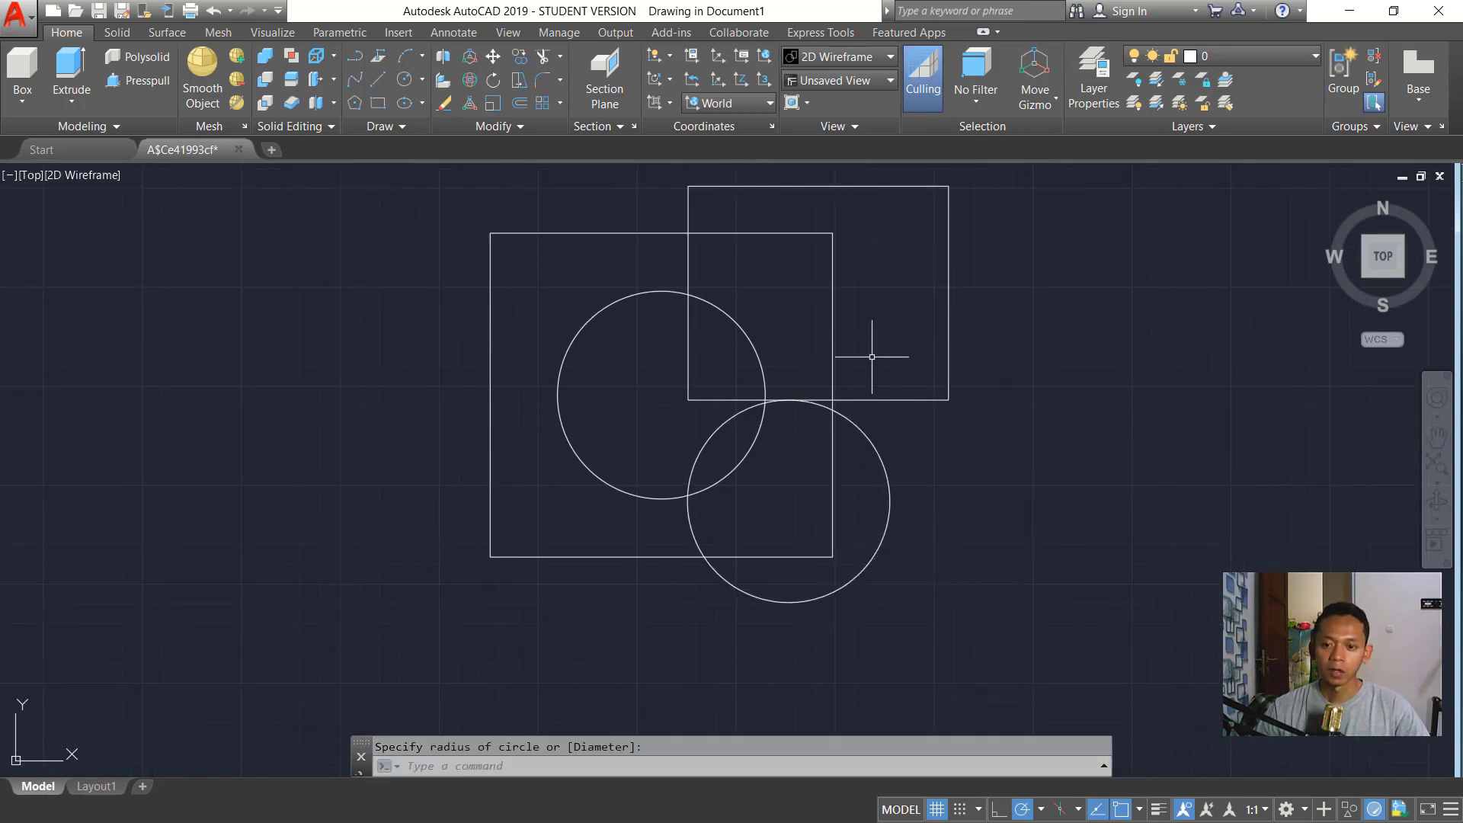
pyautogui.moveTo(872, 353); pyautogui.dragTo(901, 412, button='middle')
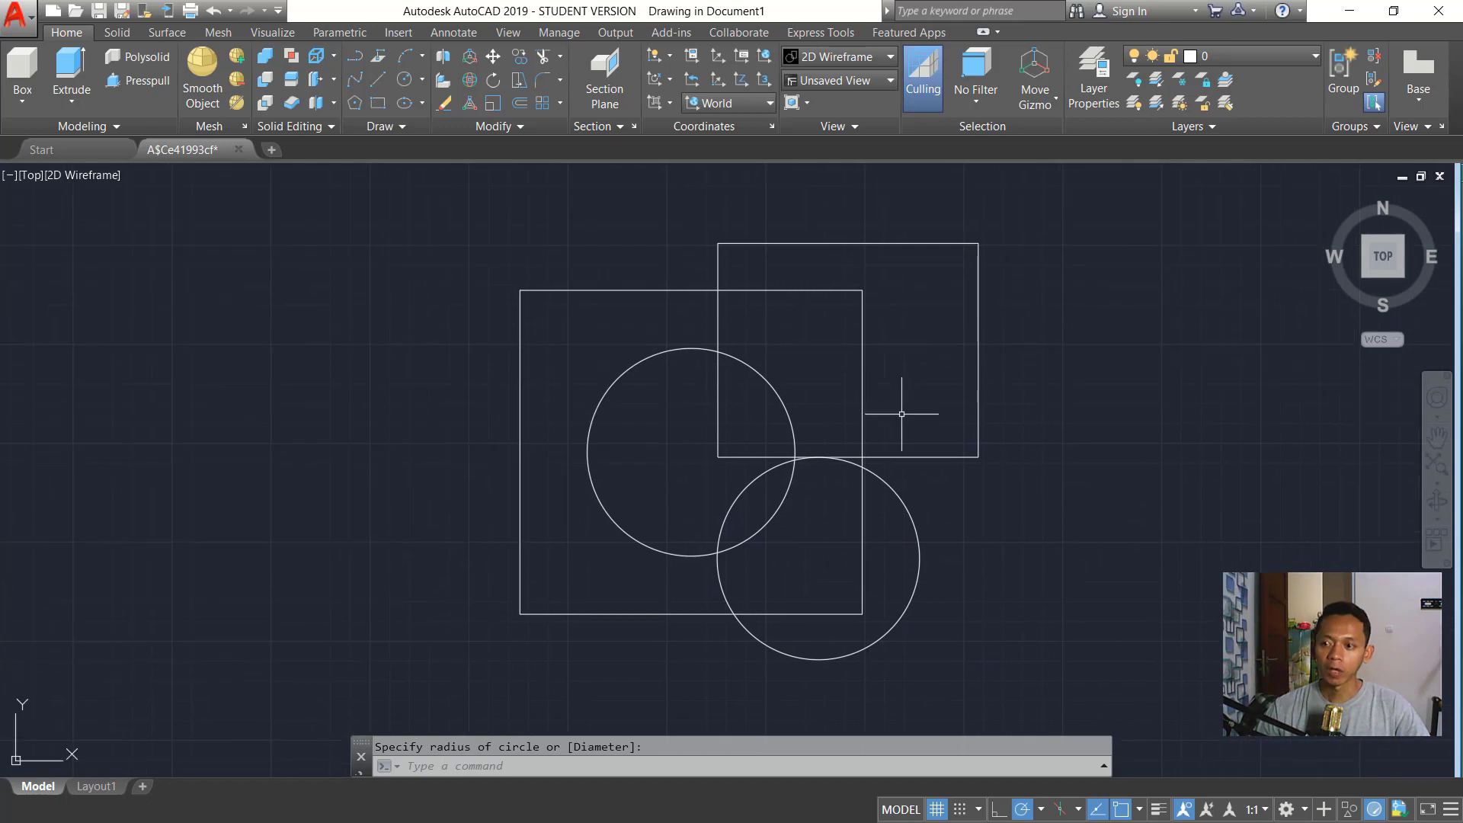
# - Close the drawing, confirm updating the Word document, and open the Start menu
pyautogui.click(1440, 176)
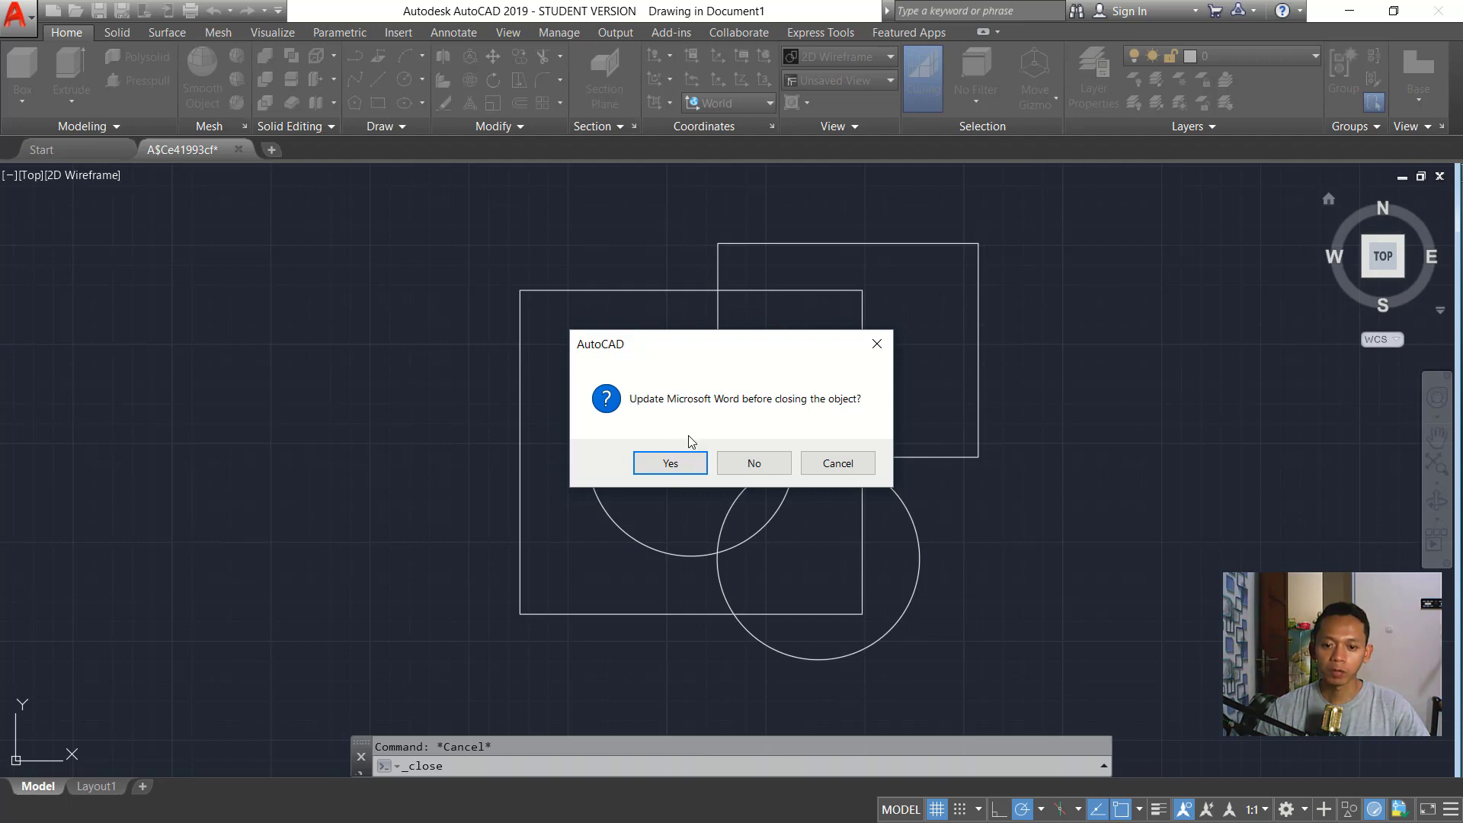
pyautogui.click(669, 465)
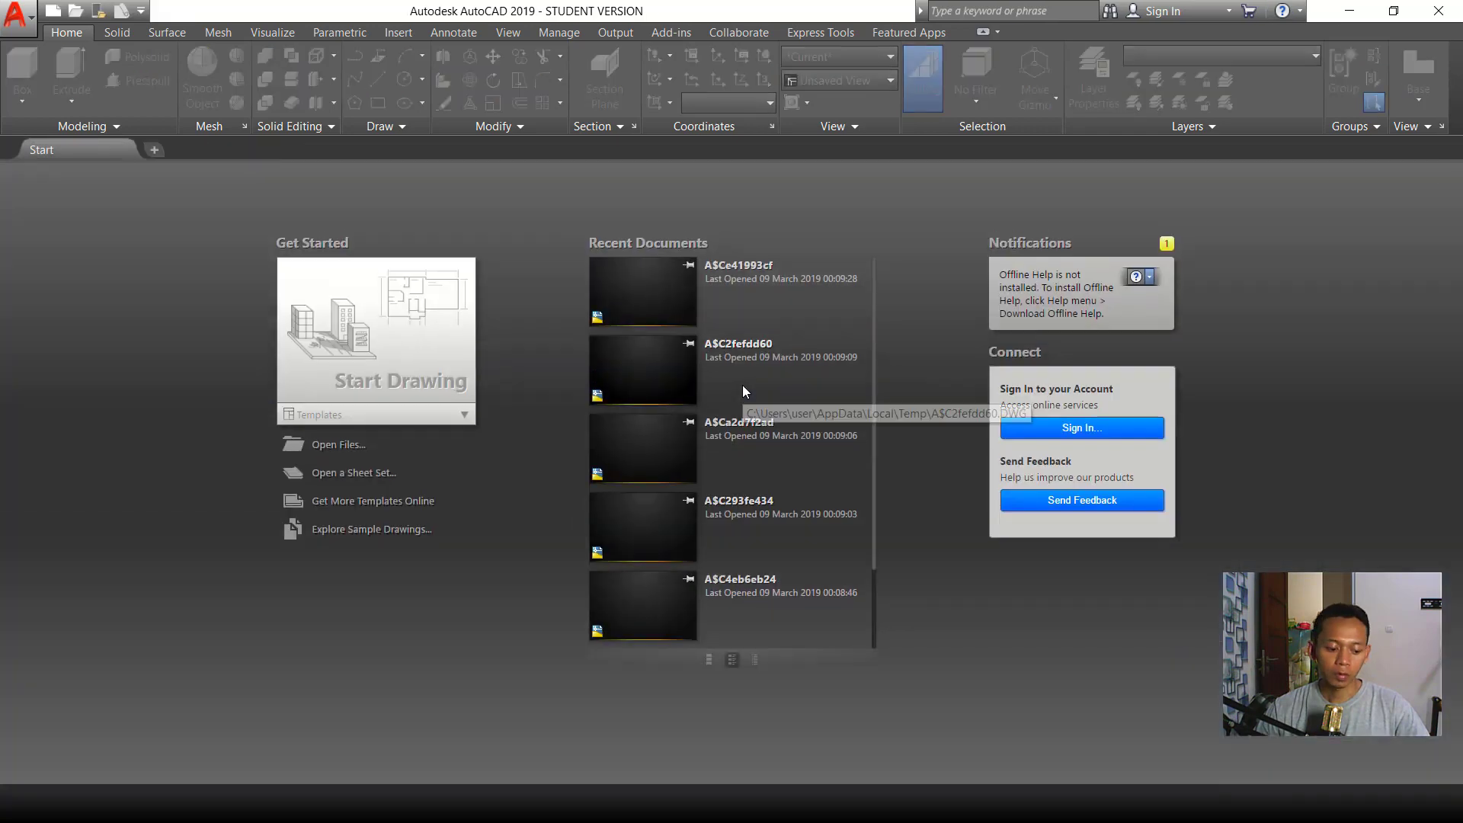
pyautogui.press('super')
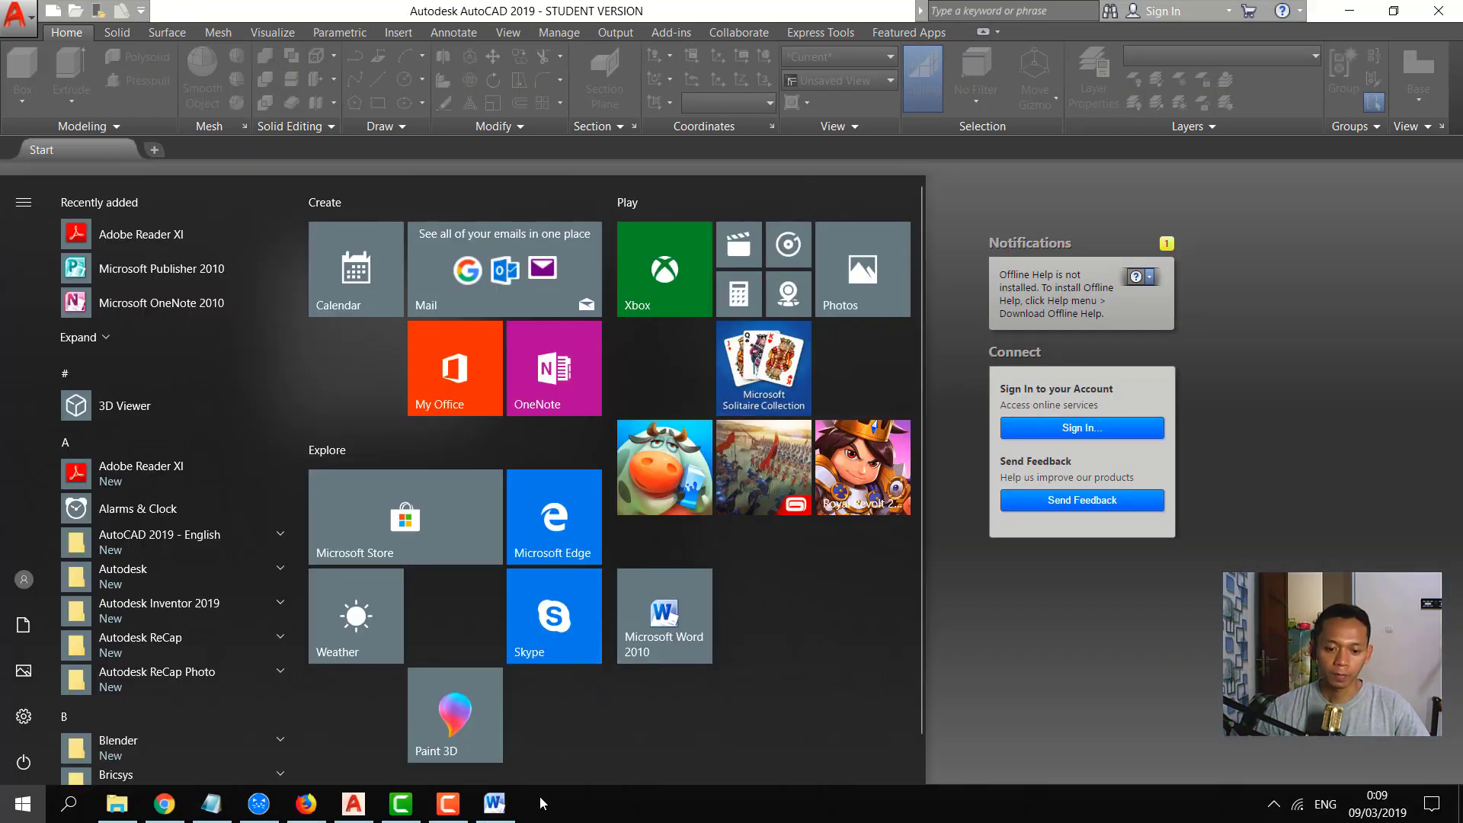
# - Return to Word and open the Convert dialog for the AutoCAD Drawing Object
pyautogui.click(494, 806)
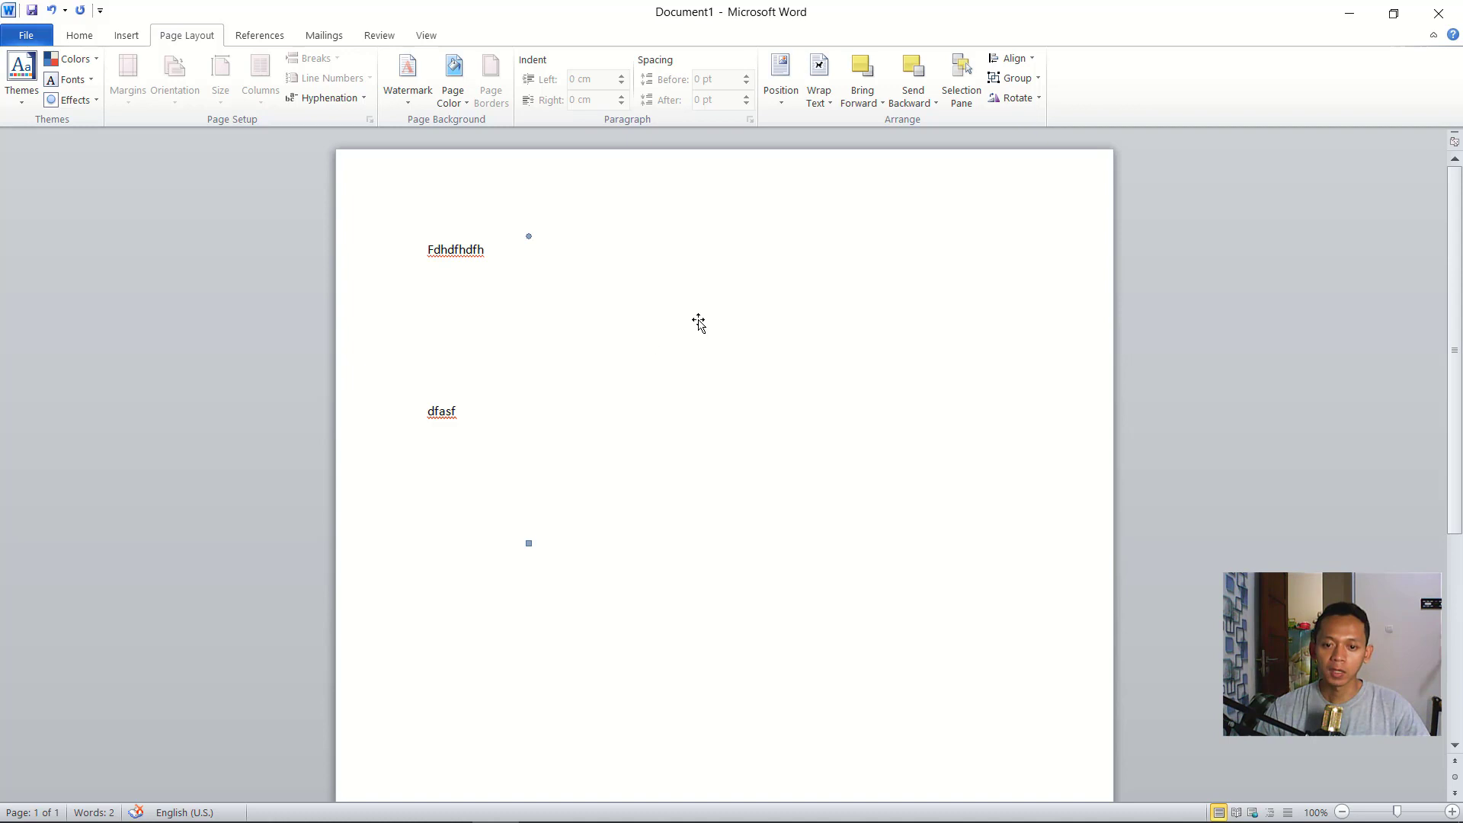
pyautogui.rightClick(698, 319)
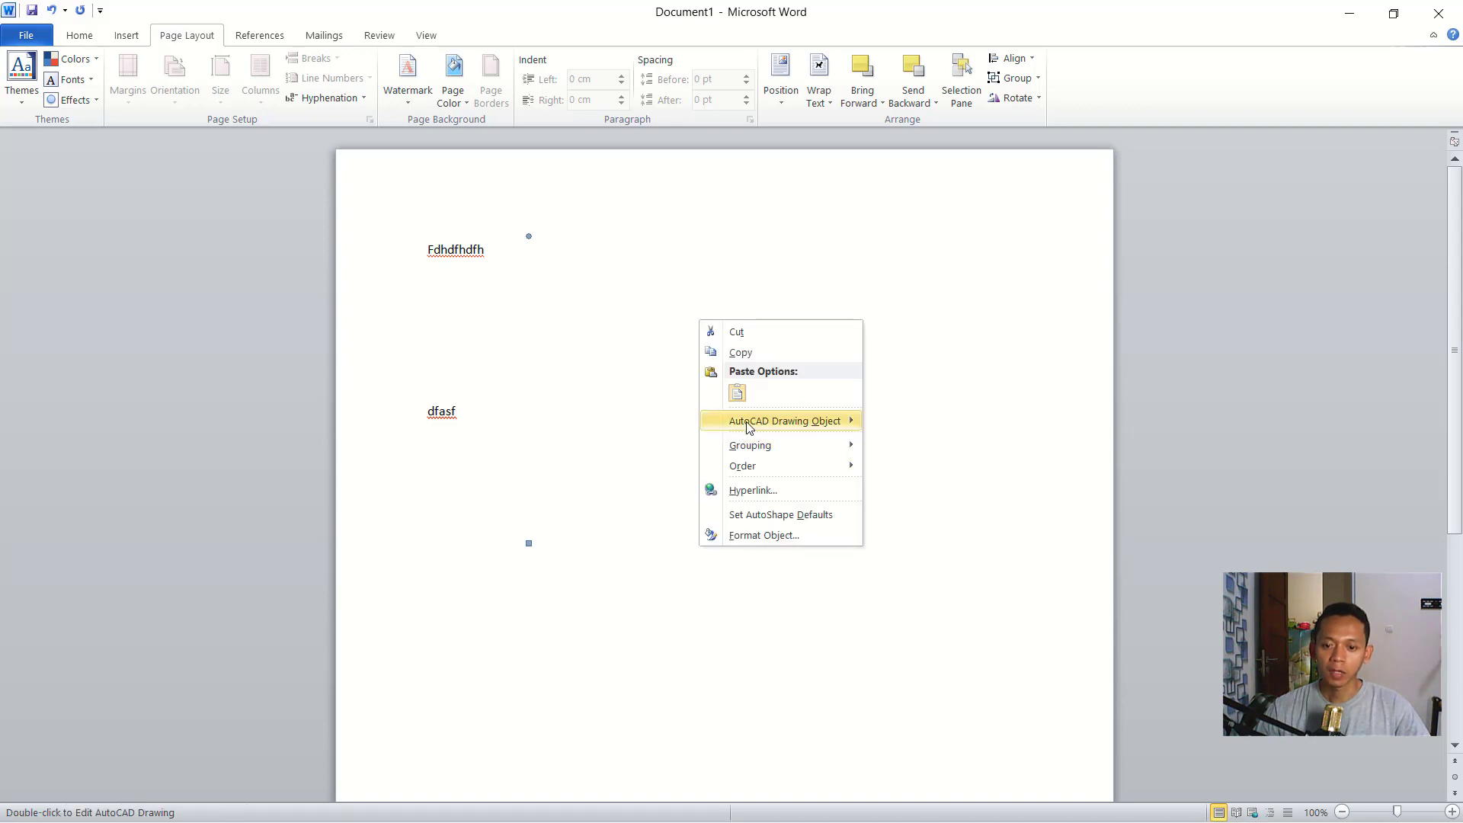
pyautogui.moveTo(784, 420)
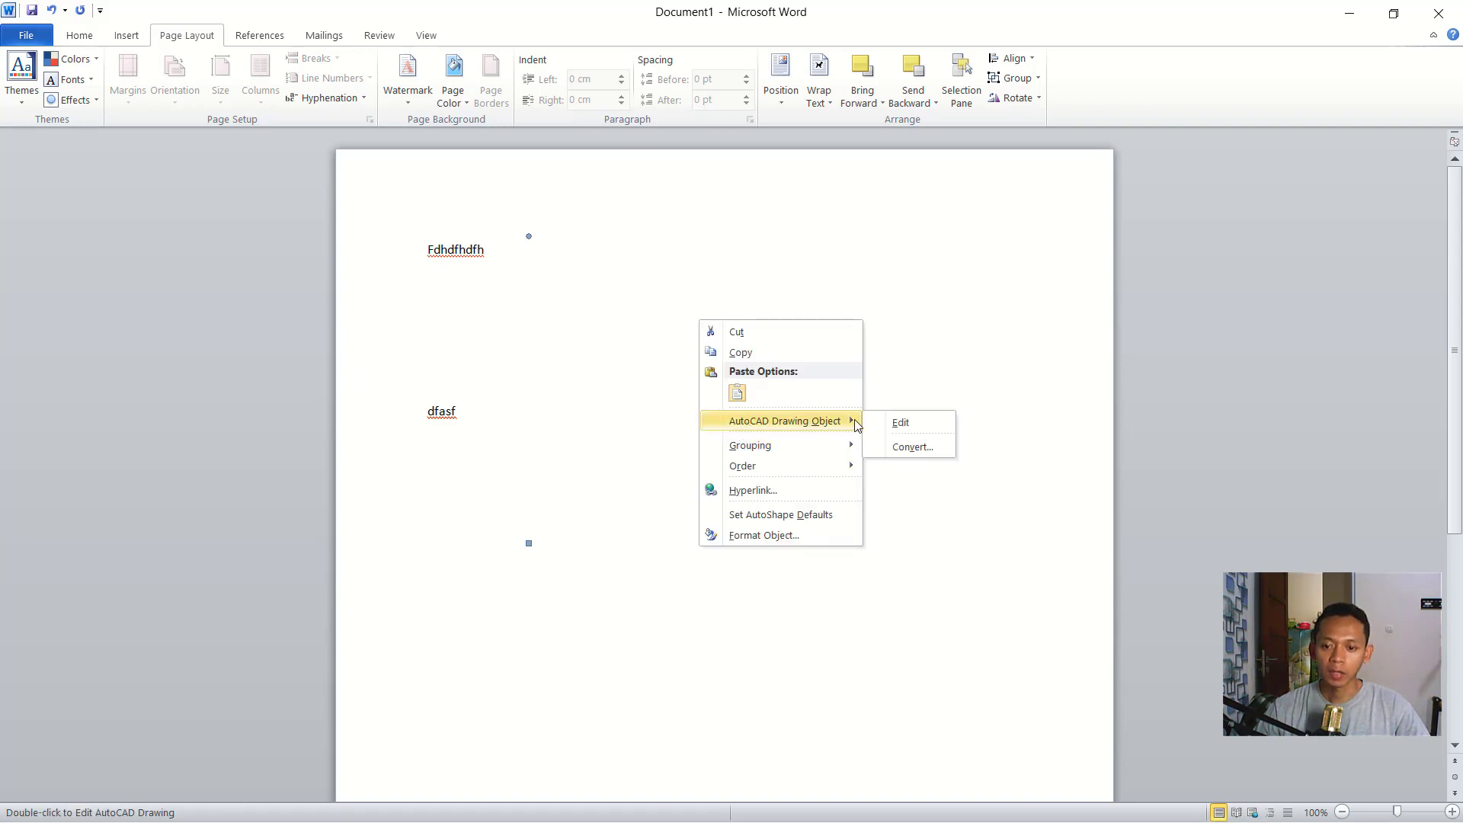
pyautogui.click(931, 447)
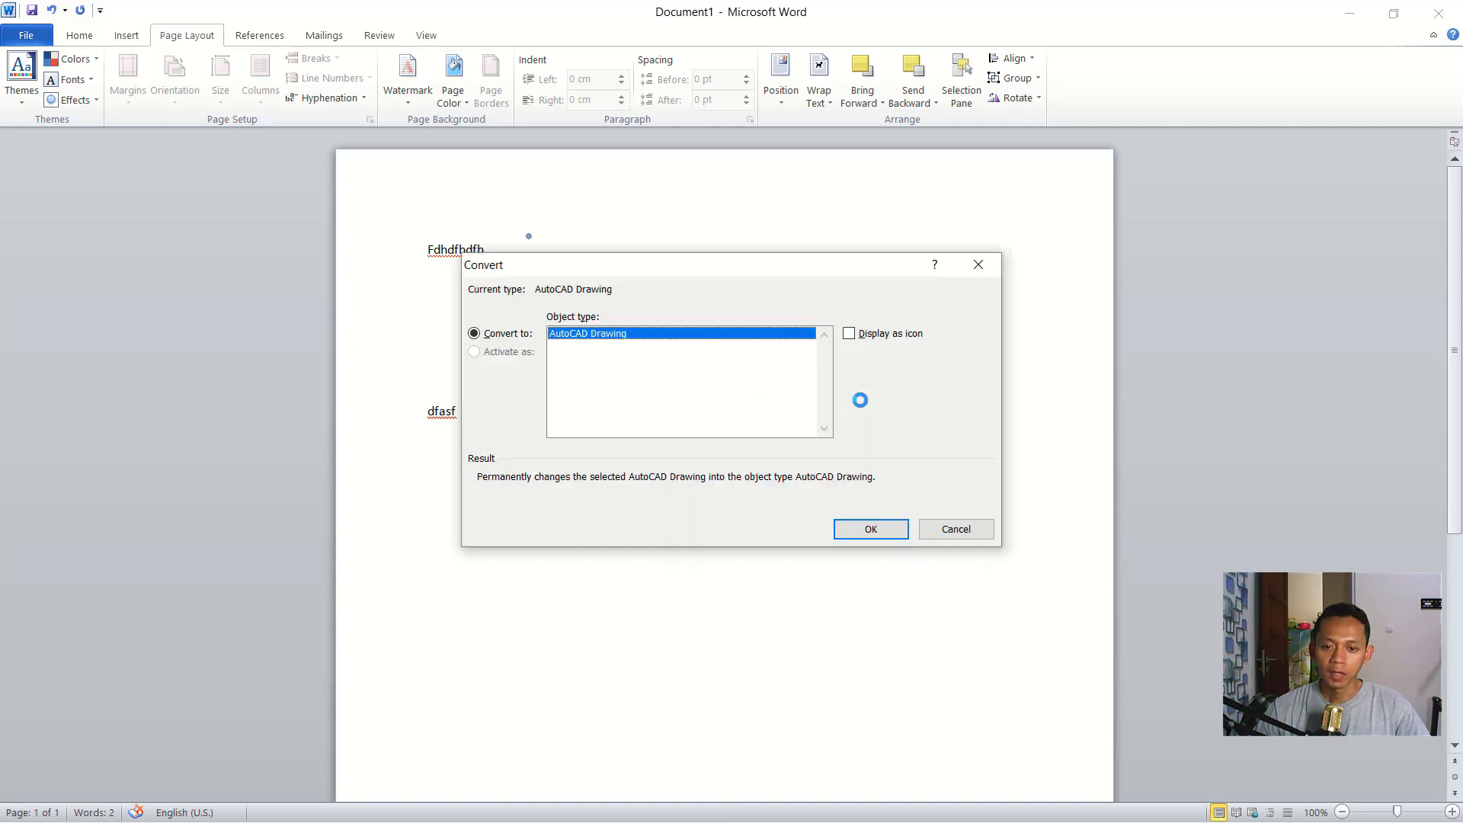
# - Confirm the Convert dialog and nudge the refreshed drawing slightly left between the text lines
pyautogui.click(870, 528)
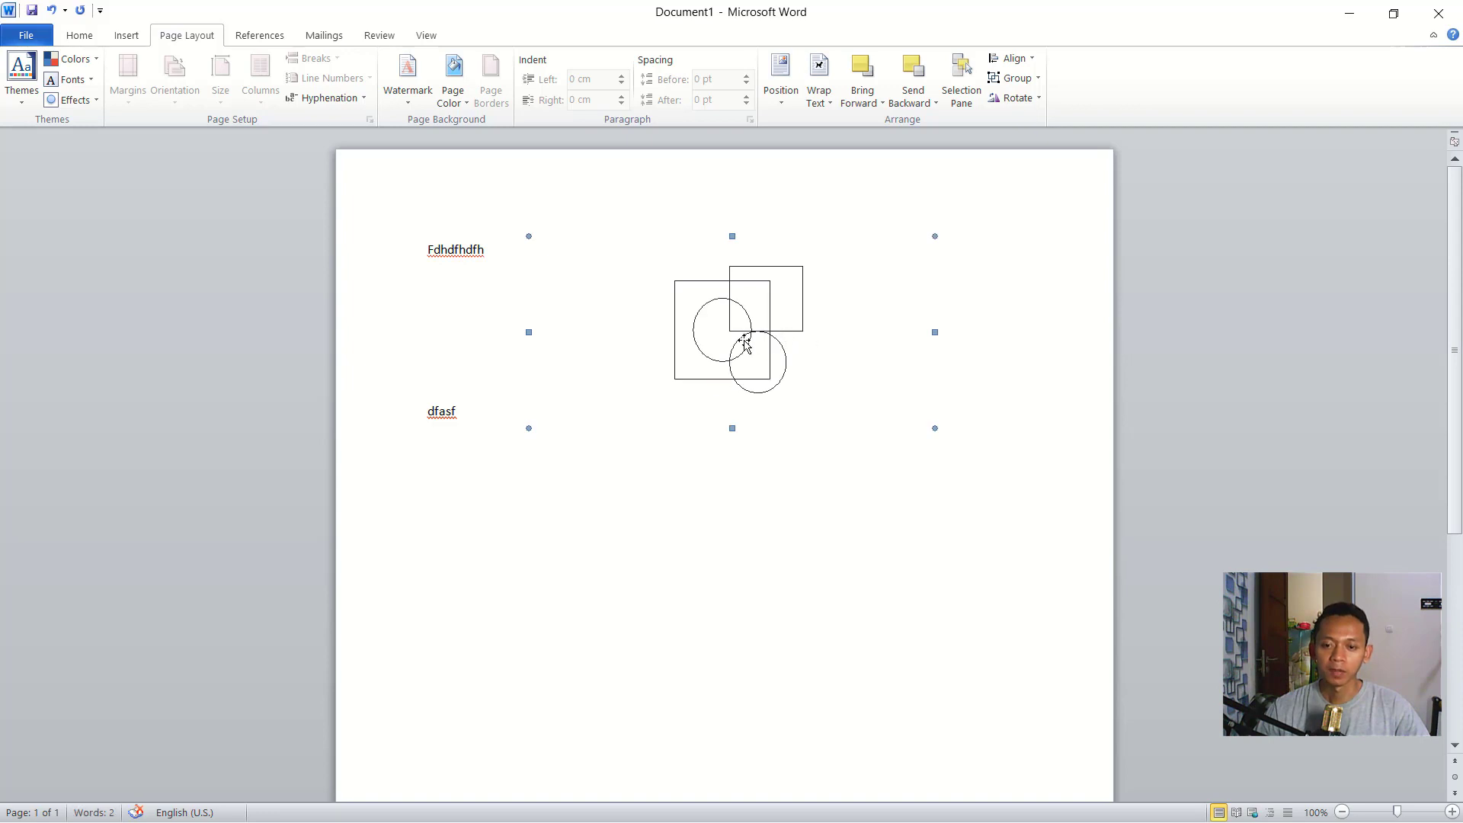
pyautogui.moveTo(743, 325)
pyautogui.mouseDown()
pyautogui.moveTo(709, 318)
pyautogui.moveTo(731, 318)
pyautogui.mouseUp()
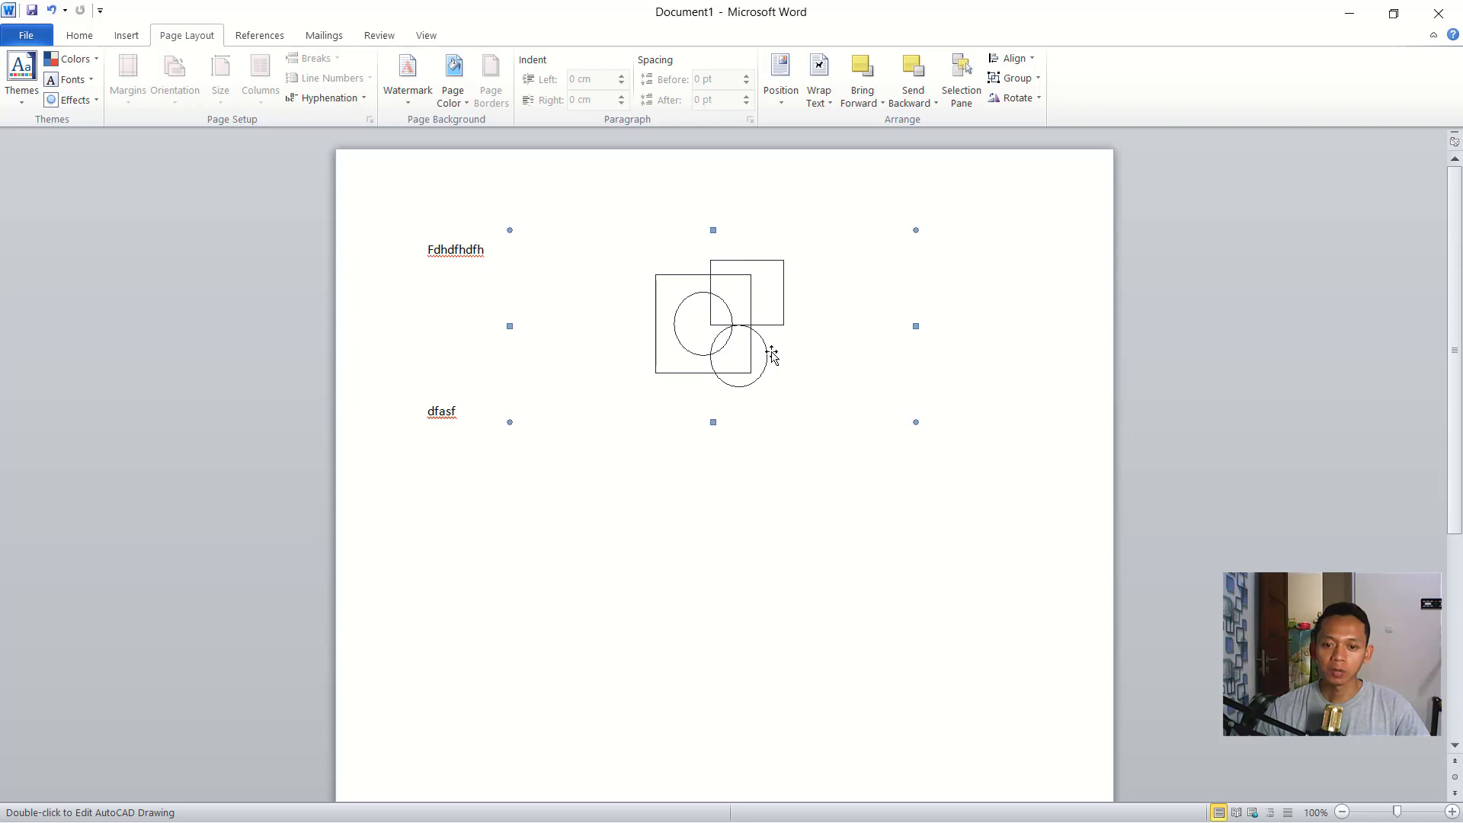